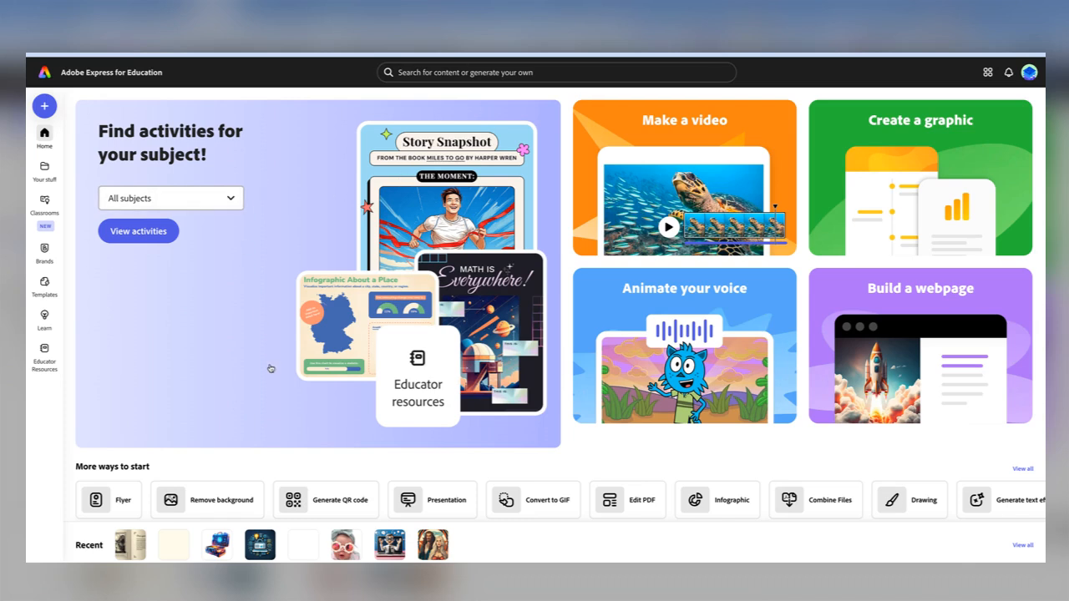
Show all ways to start a project and create a new presentation.
scroll(270, 368, "down", 1)
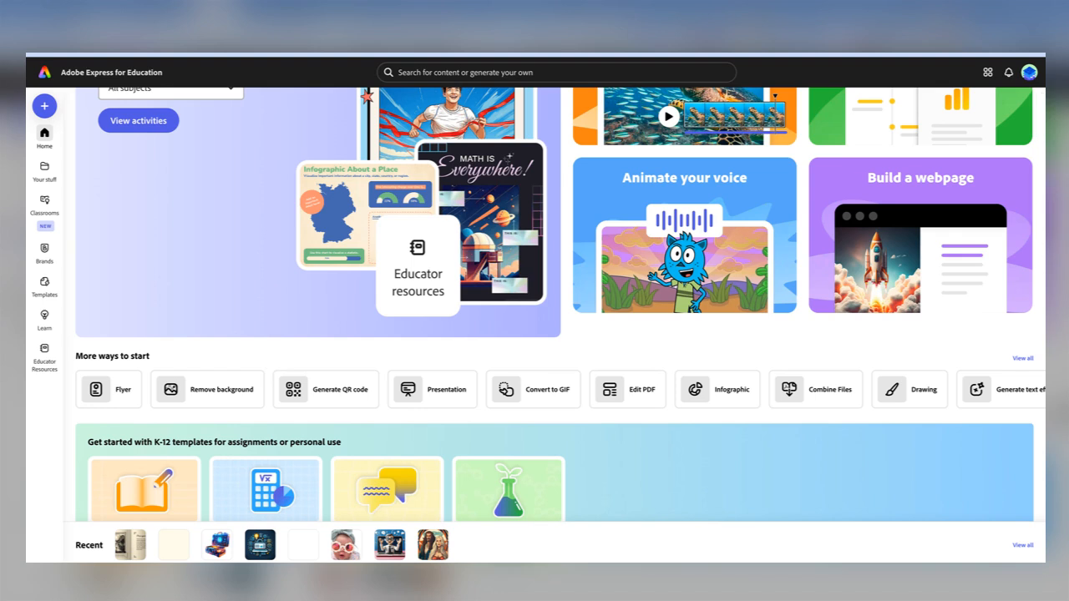
scroll(269, 368, "up", 1)
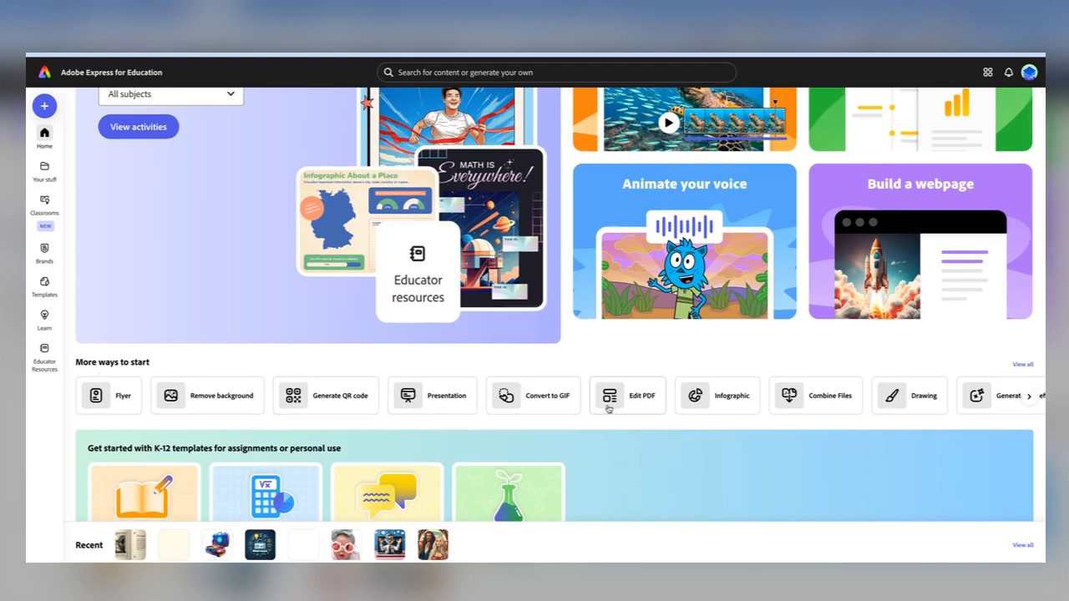
left_click(1023, 365)
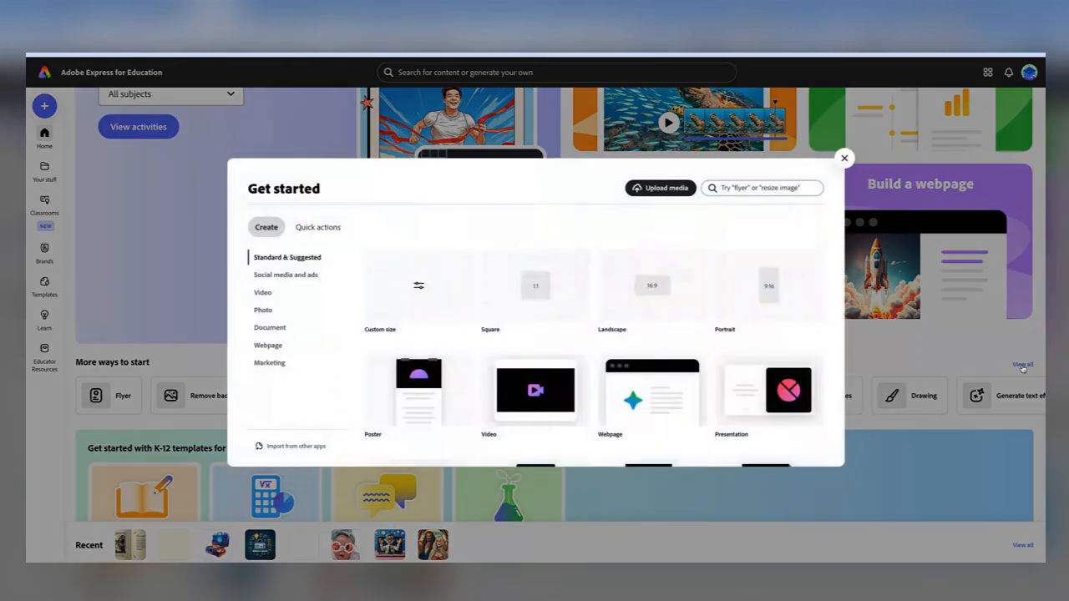
scroll(554, 356, "down", 1)
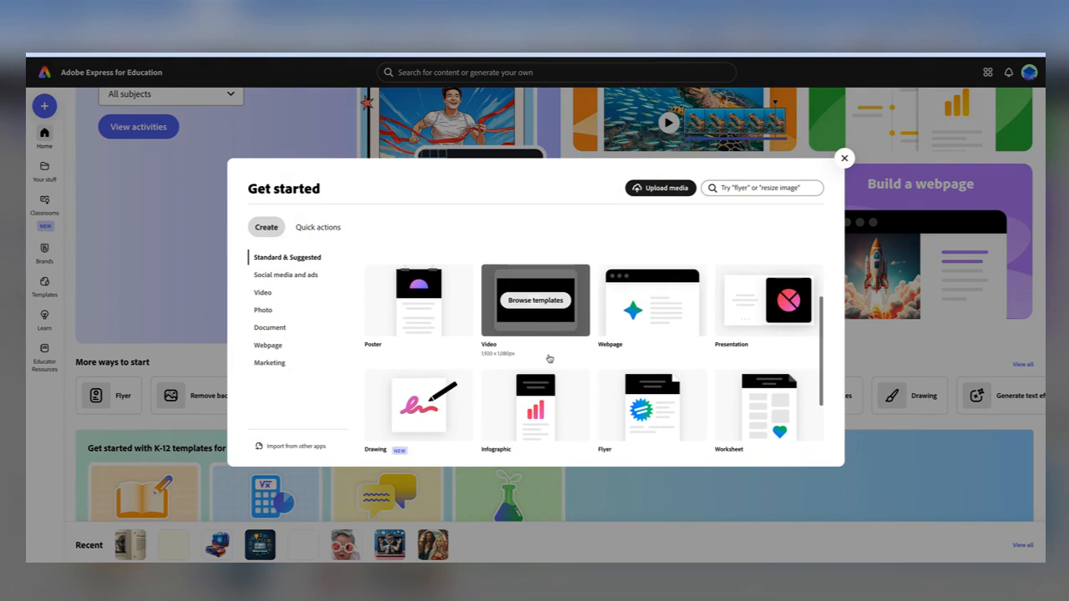
left_click(795, 314)
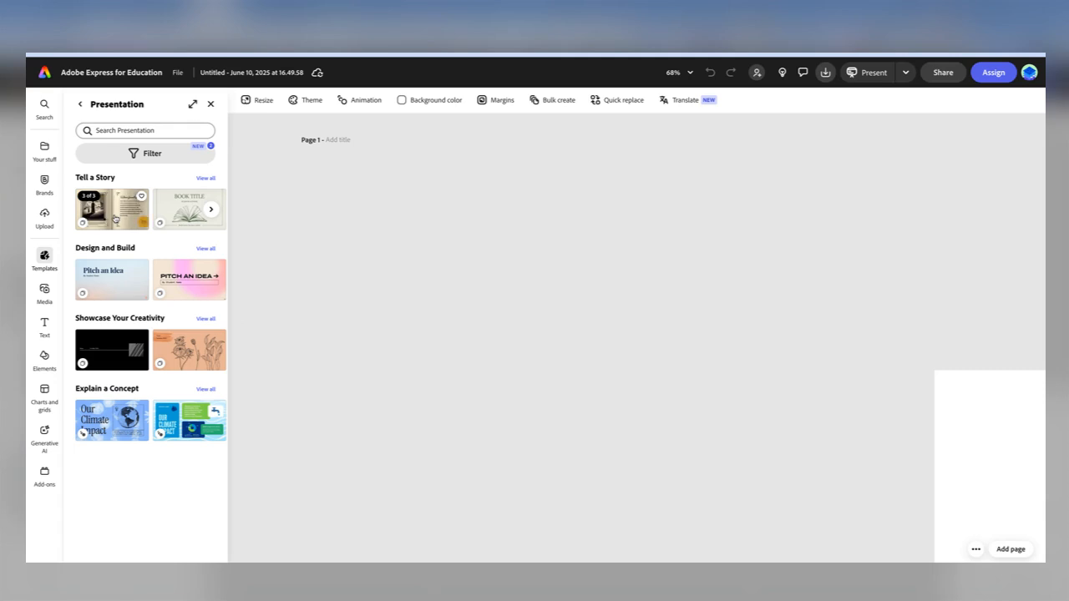
Open the full Tell a Story template collection and apply the open-book template with the framed black-and-white illustration.
left_click(205, 179)
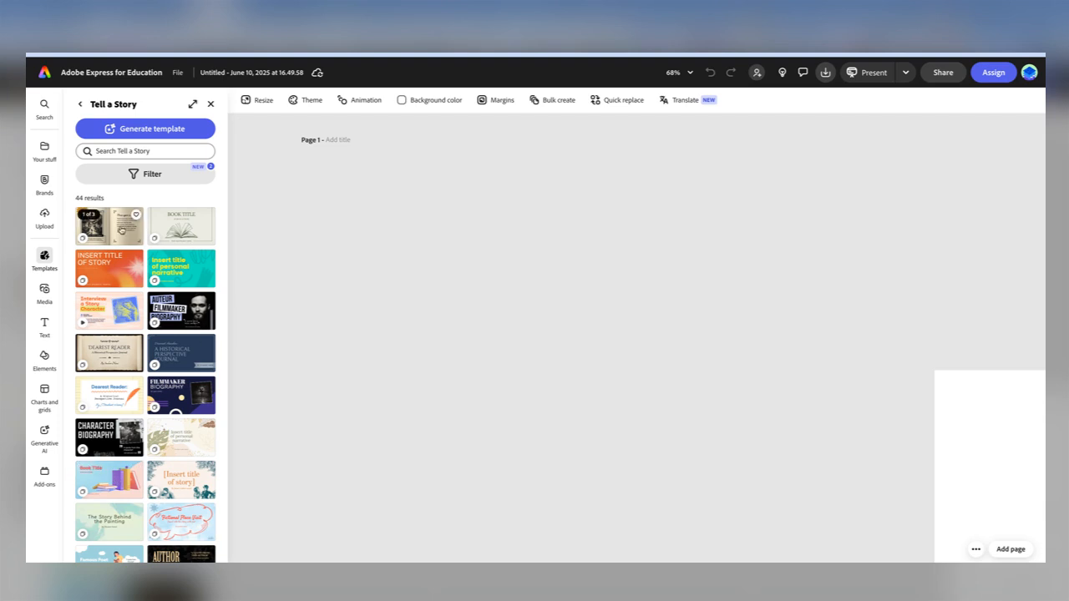
left_click(109, 231)
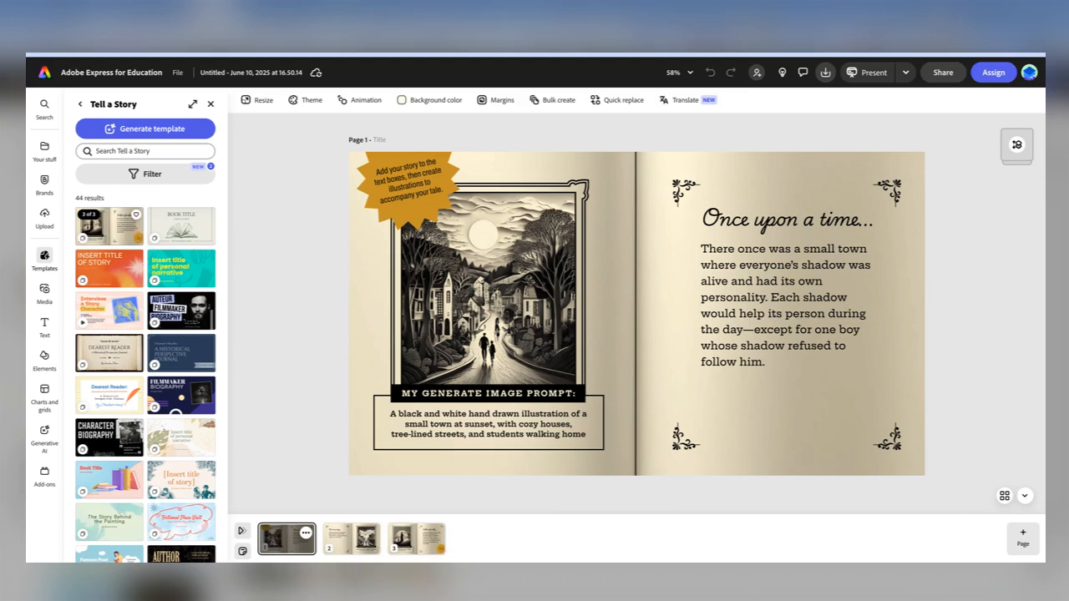
mouse_move(430, 540)
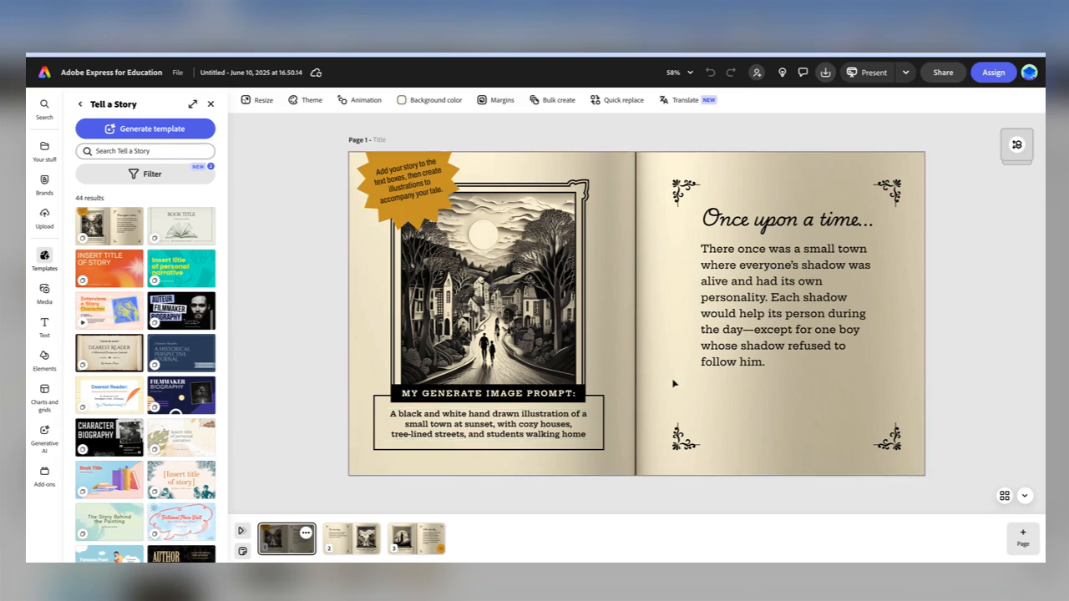
Select the story paragraph under "Once upon a time..." and check its font options.
left_click(723, 364)
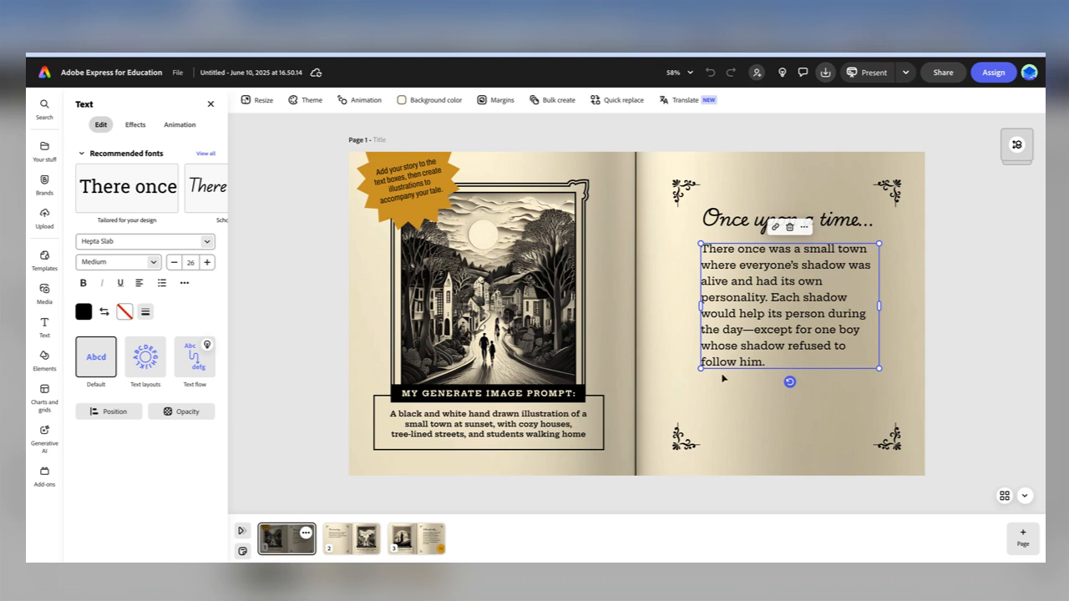
left_click(731, 405)
left_click(726, 355)
left_click(206, 242)
left_click(207, 242)
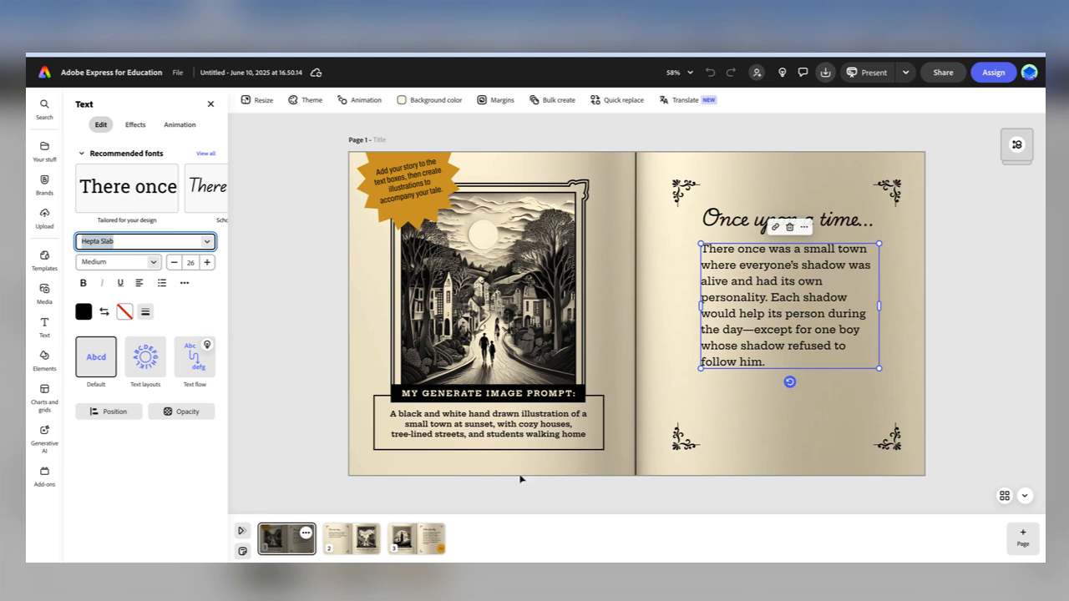
Review pages 2 and 3 of the storybook and return to page 1.
left_click(354, 536)
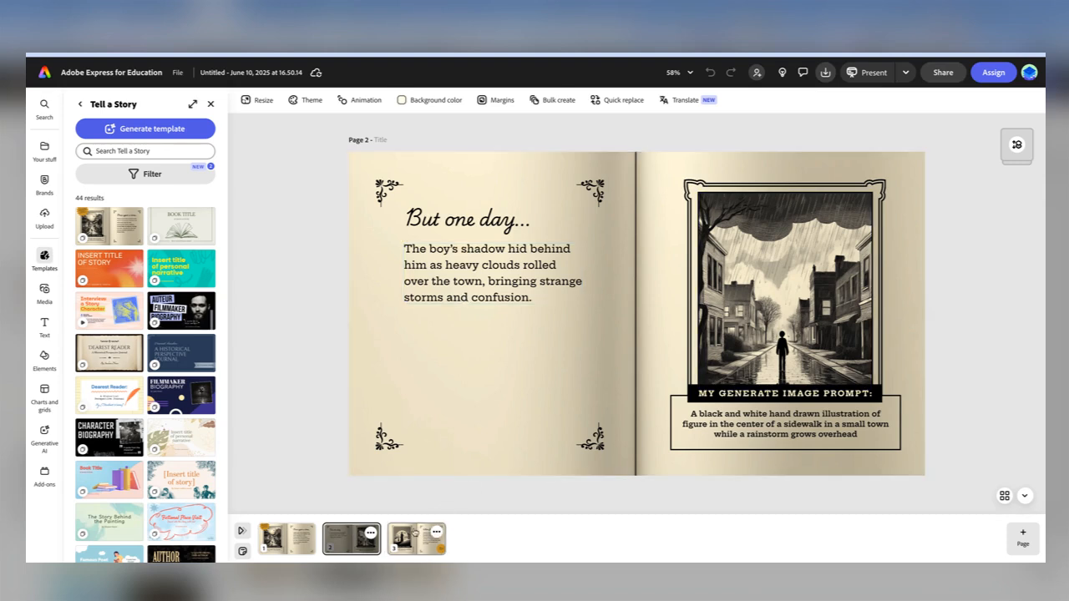
left_click(415, 534)
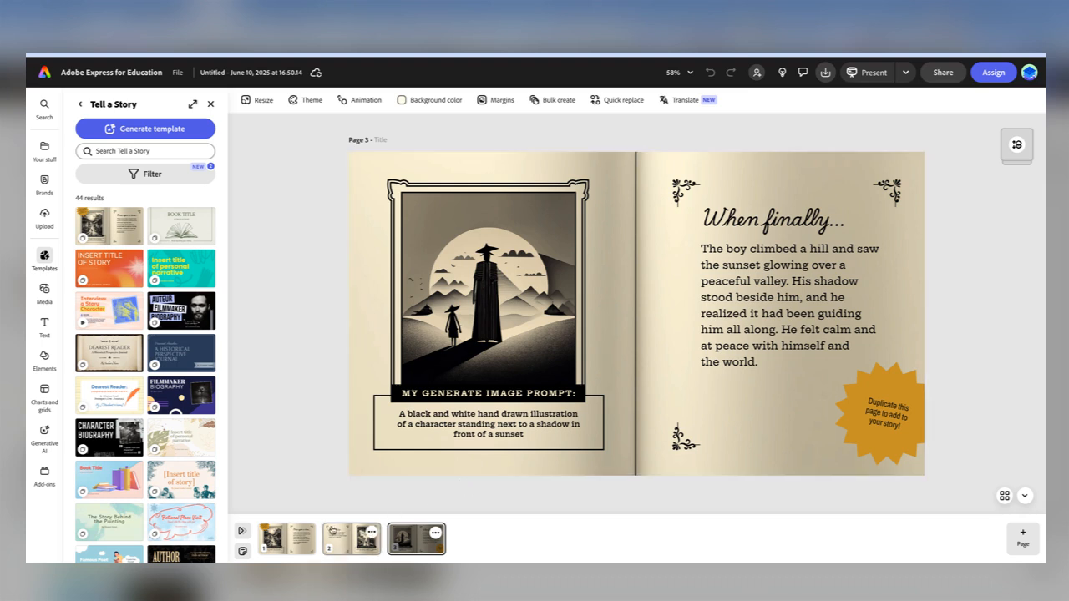
left_click(276, 534)
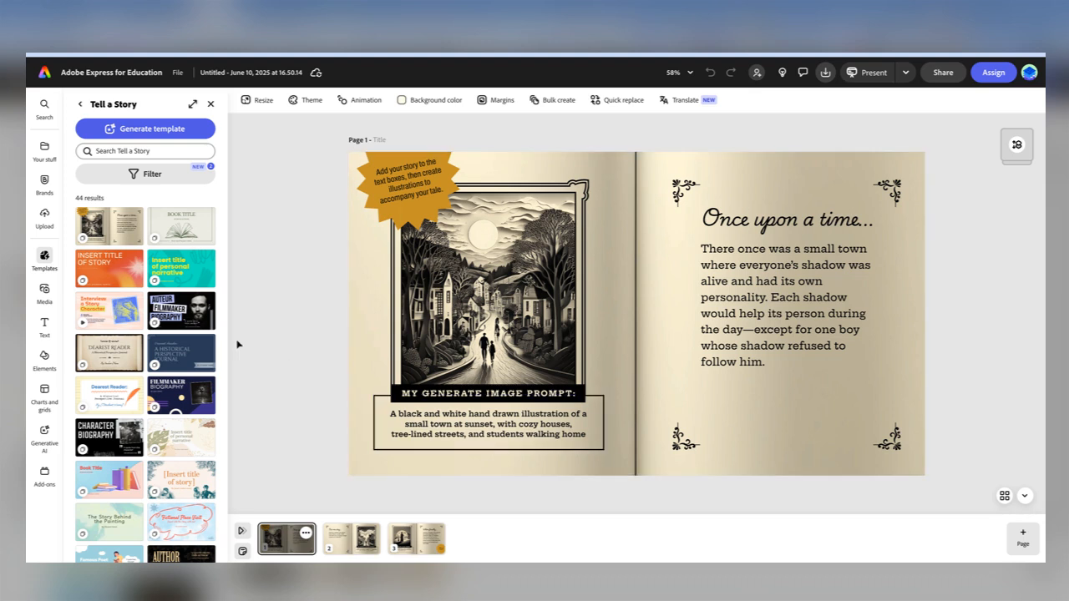
Open the Animate characters tool from the video media for page 1.
left_click(45, 293)
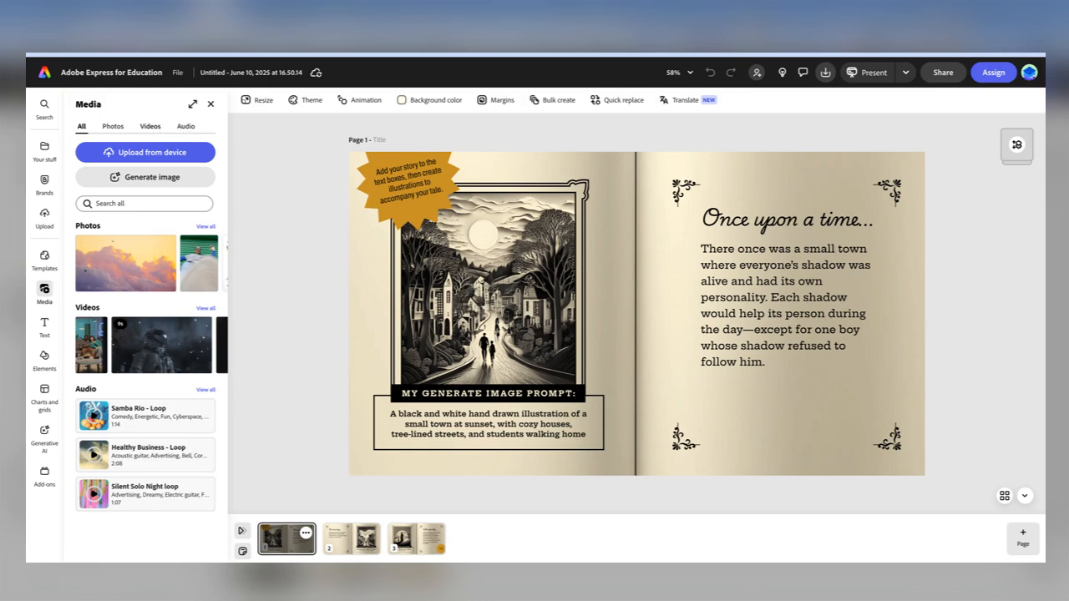
left_click(150, 126)
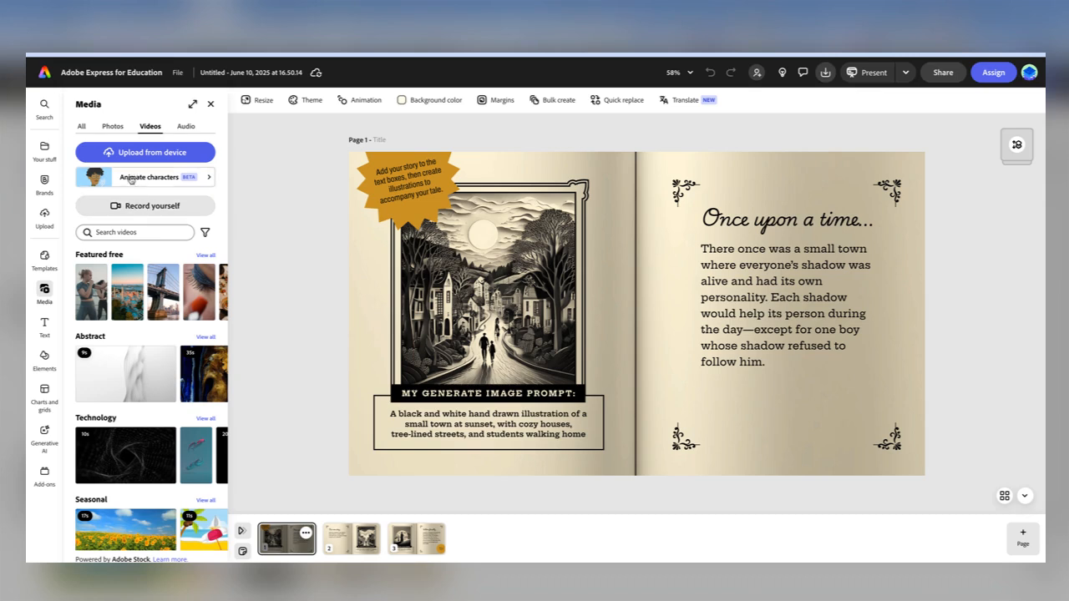
left_click(149, 177)
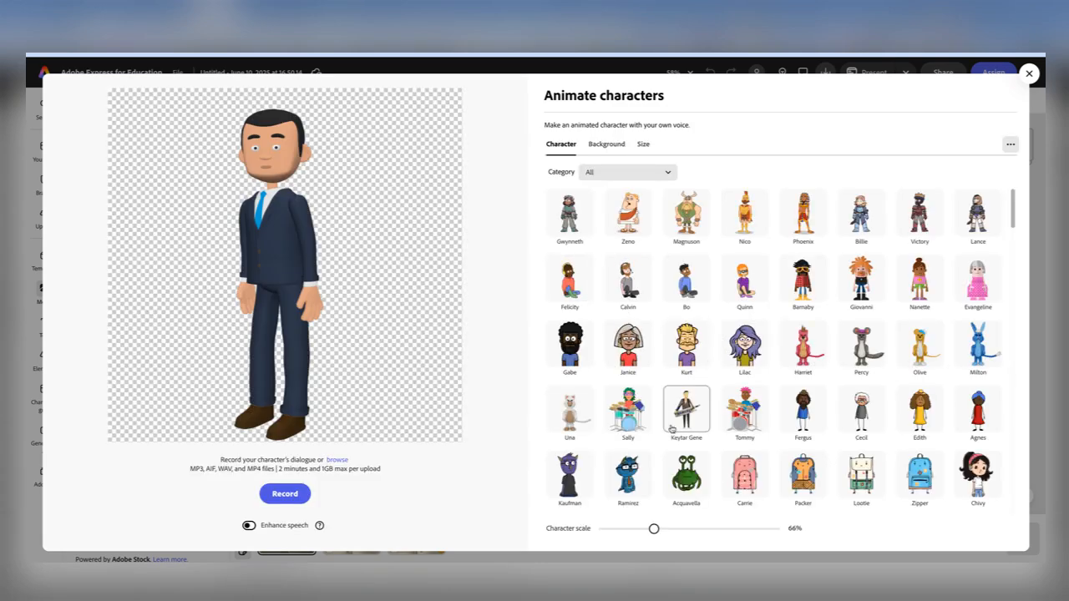
Choose the Jake character and move it down to the middle of the preview canvas.
scroll(676, 421, "down", 2)
scroll(685, 400, "down", 5)
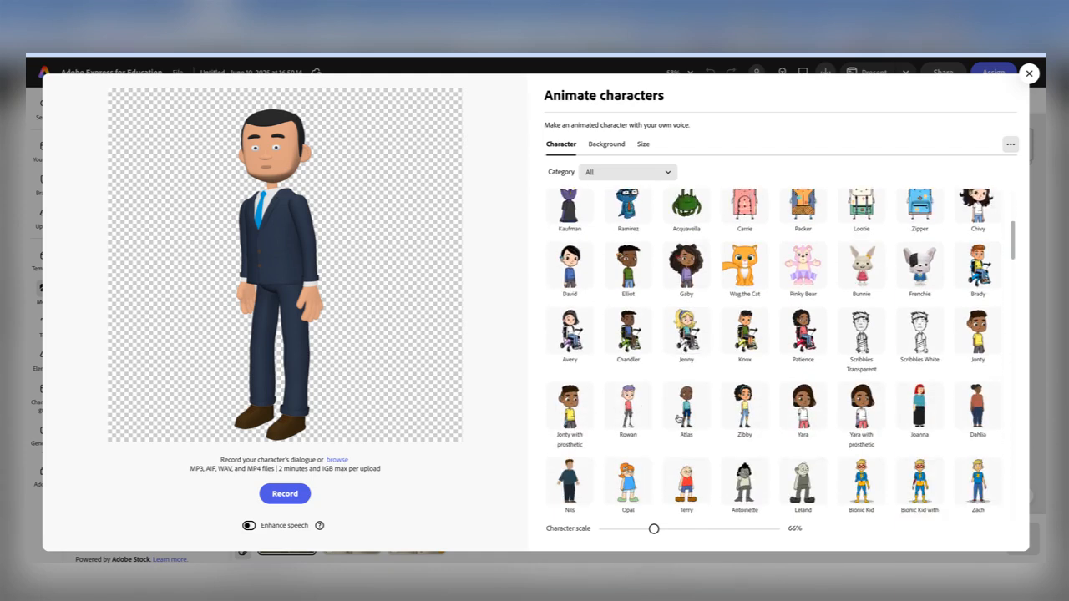
scroll(687, 368, "down", 4)
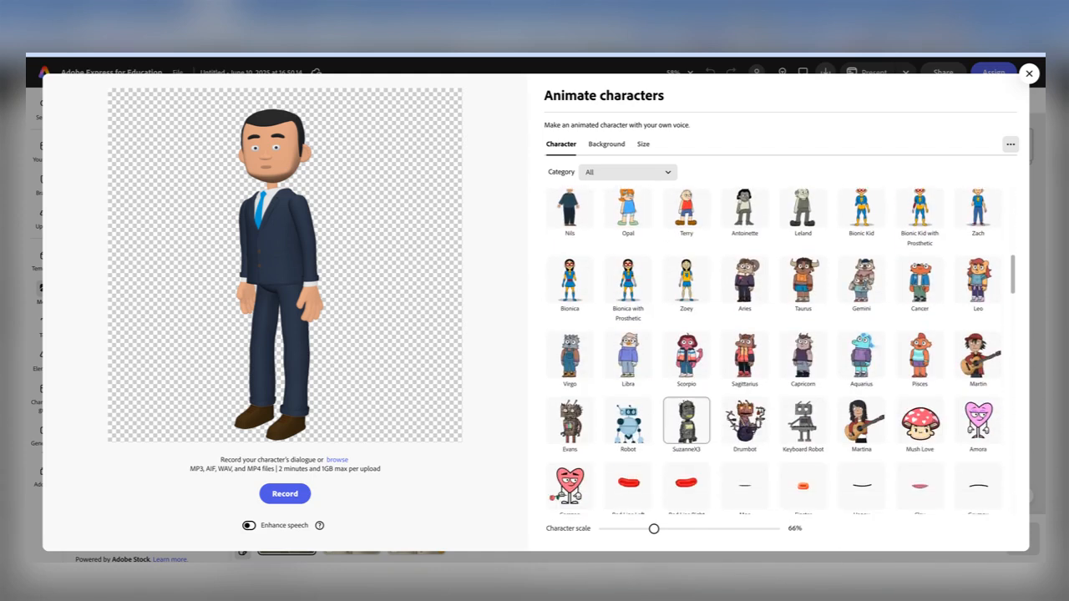
scroll(687, 376, "down", 3)
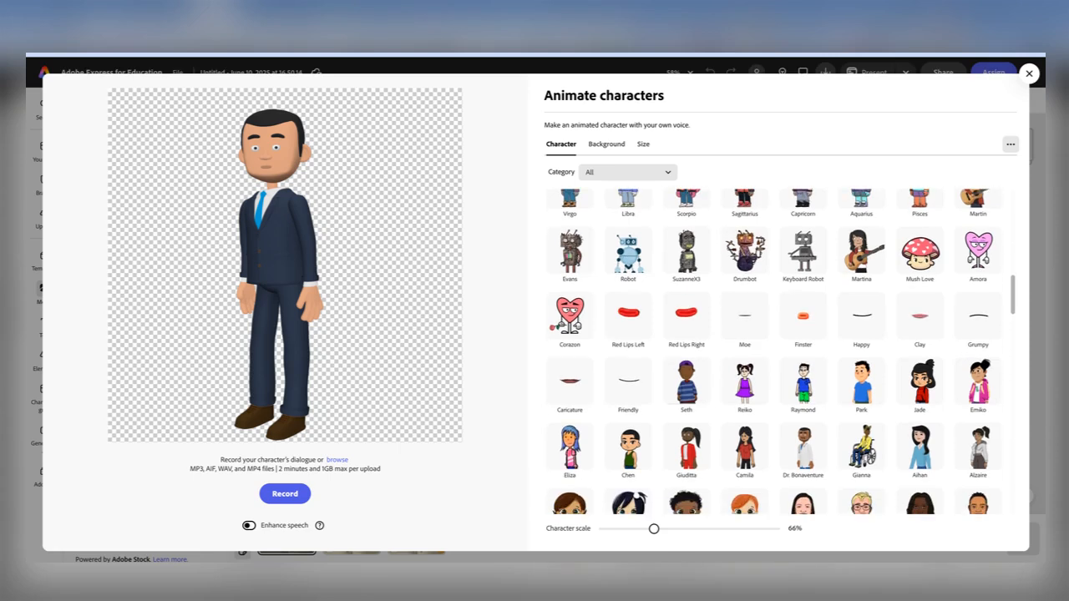
scroll(687, 365, "down", 1)
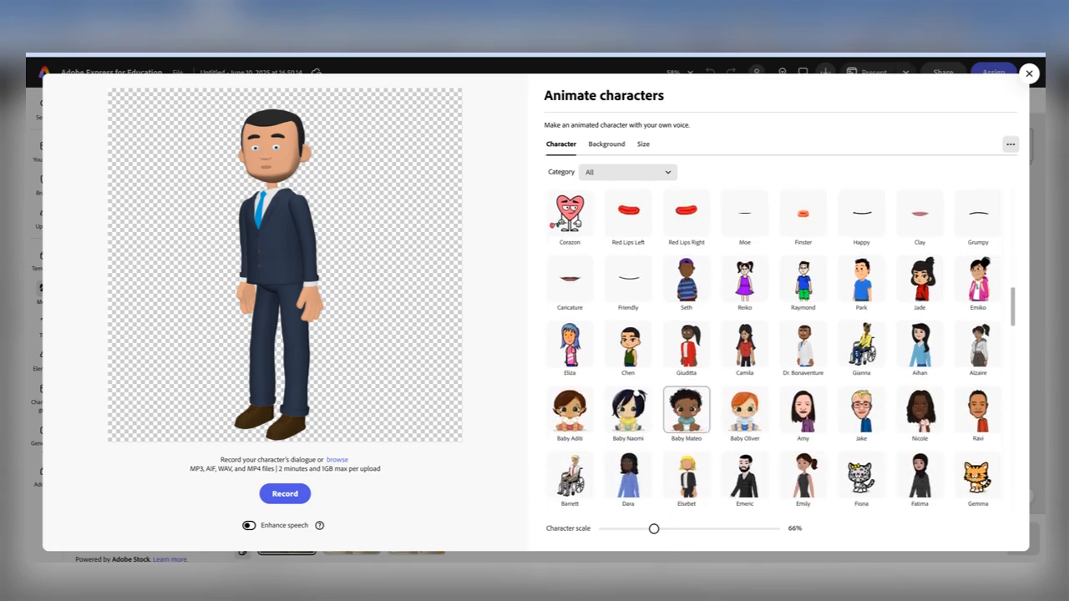
scroll(686, 365, "down", 1)
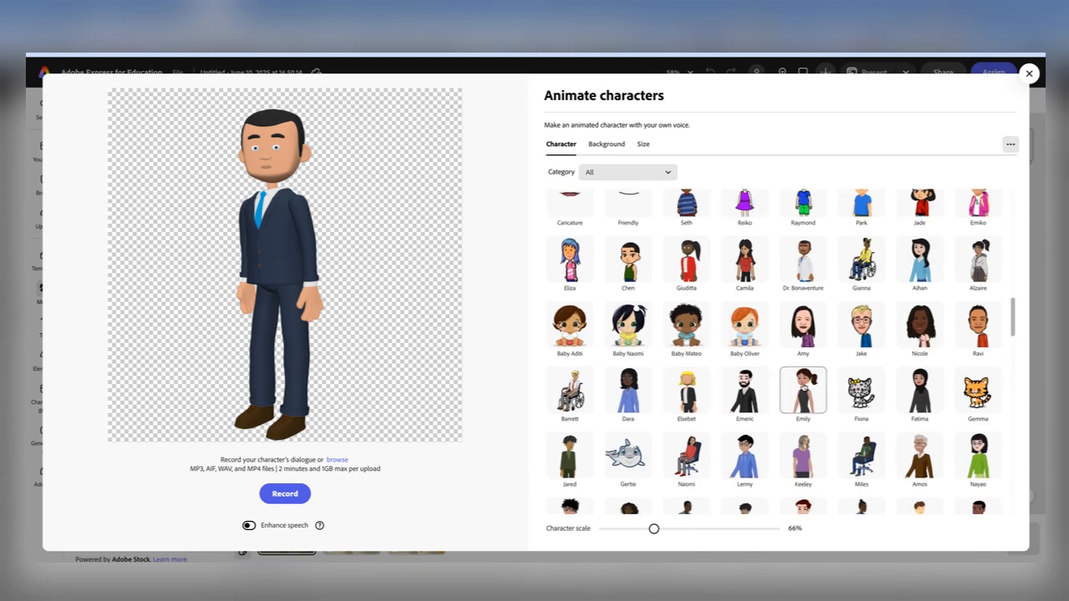
left_click(863, 332)
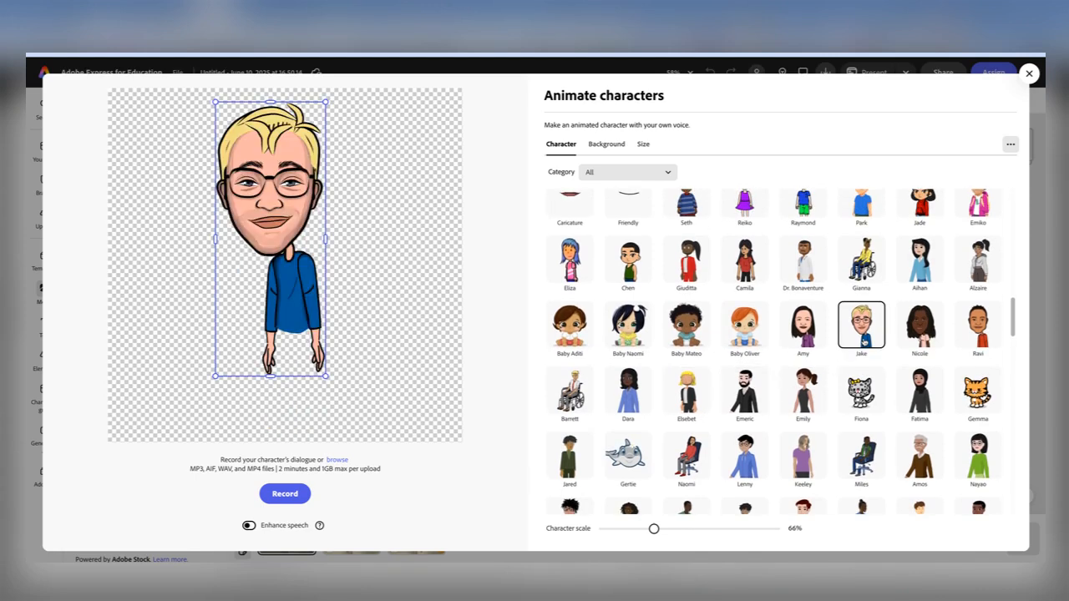
left_click_drag(297, 247, 268, 245)
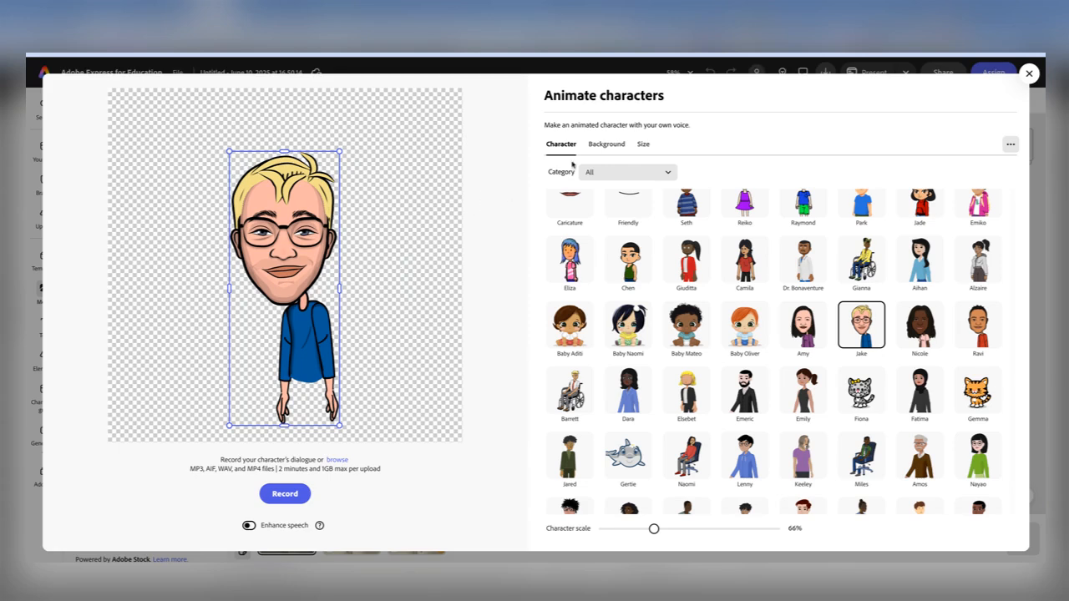
Try the Dungeon, Knight Hallway and Beanbag Chair backgrounds and set the background back to Transparent.
left_click(603, 144)
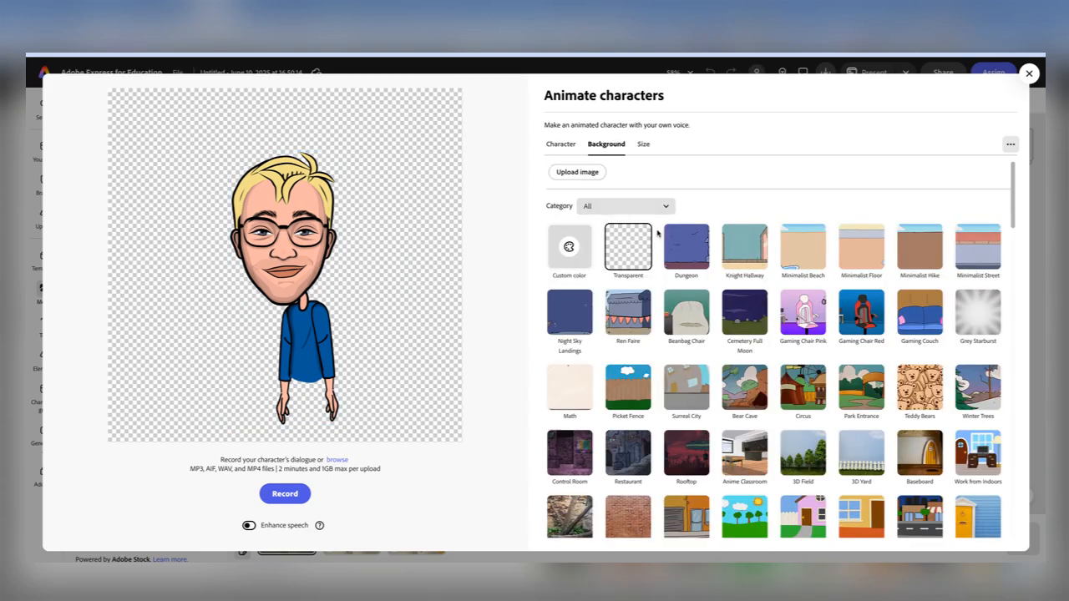
left_click(683, 247)
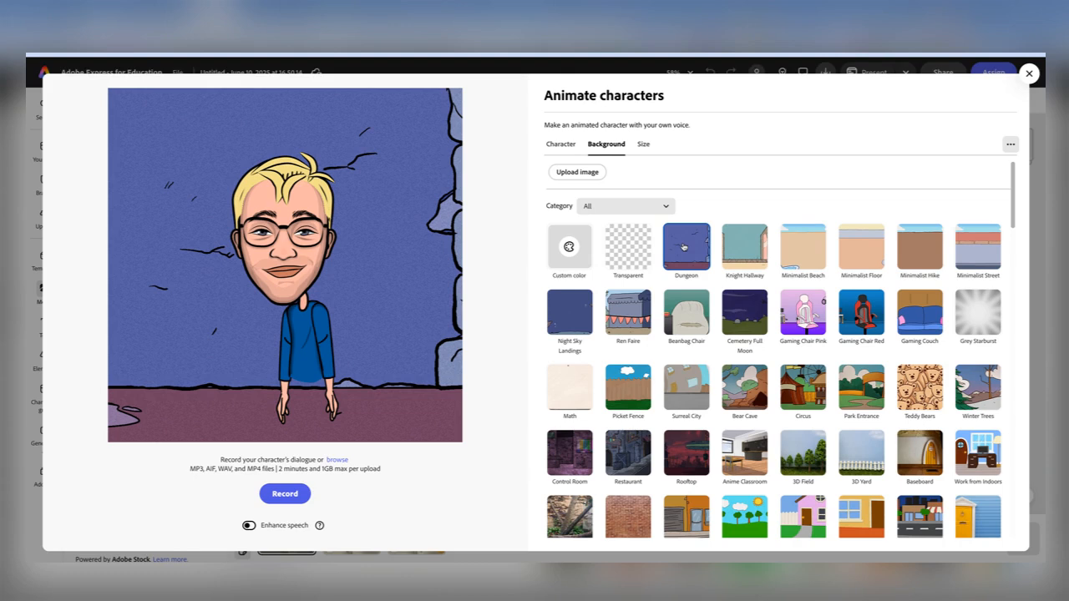
left_click(724, 247)
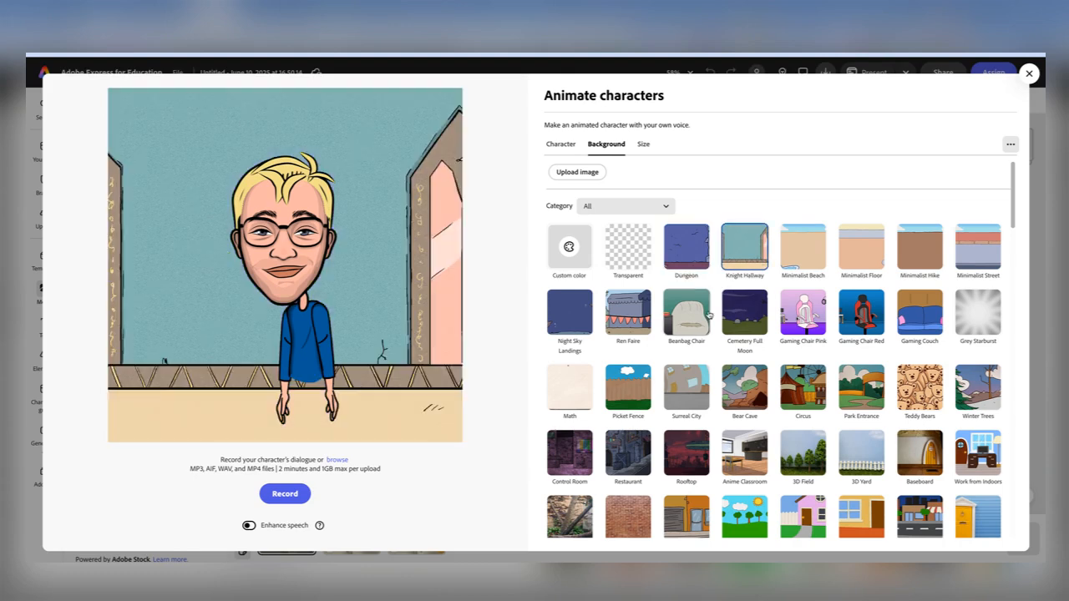
left_click(708, 314)
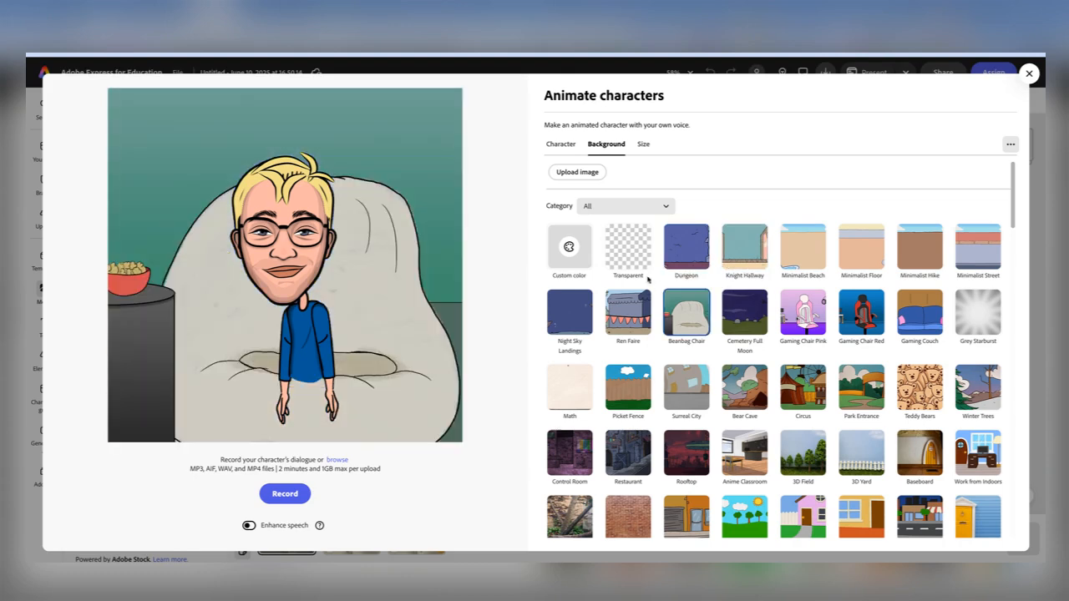
left_click(626, 261)
Move the character to the right side of the preview canvas, check the size options and return to the character choices.
left_click_drag(277, 188, 310, 204)
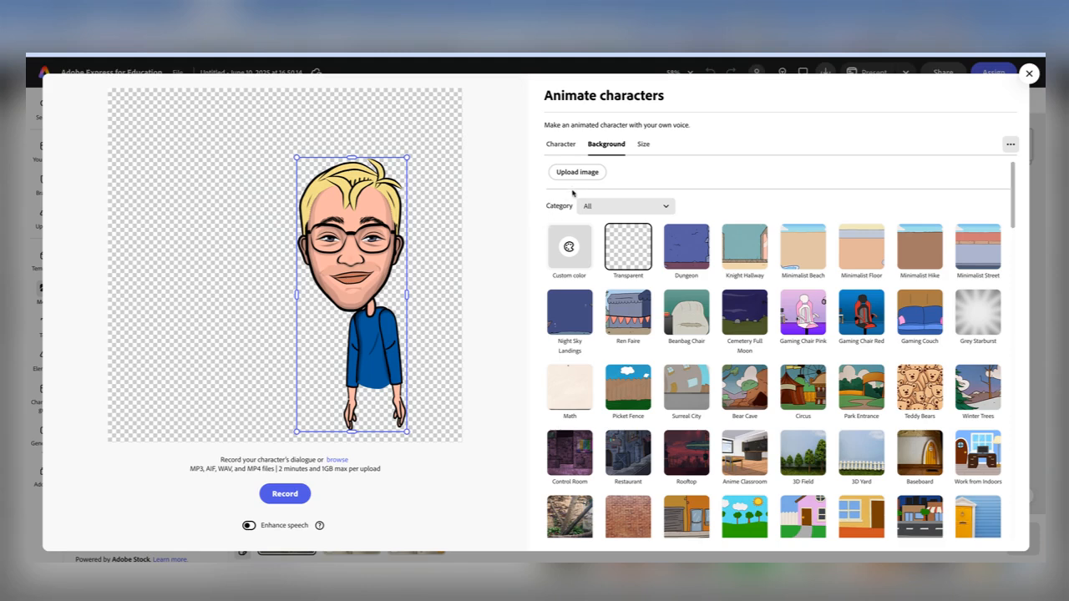
left_click(643, 147)
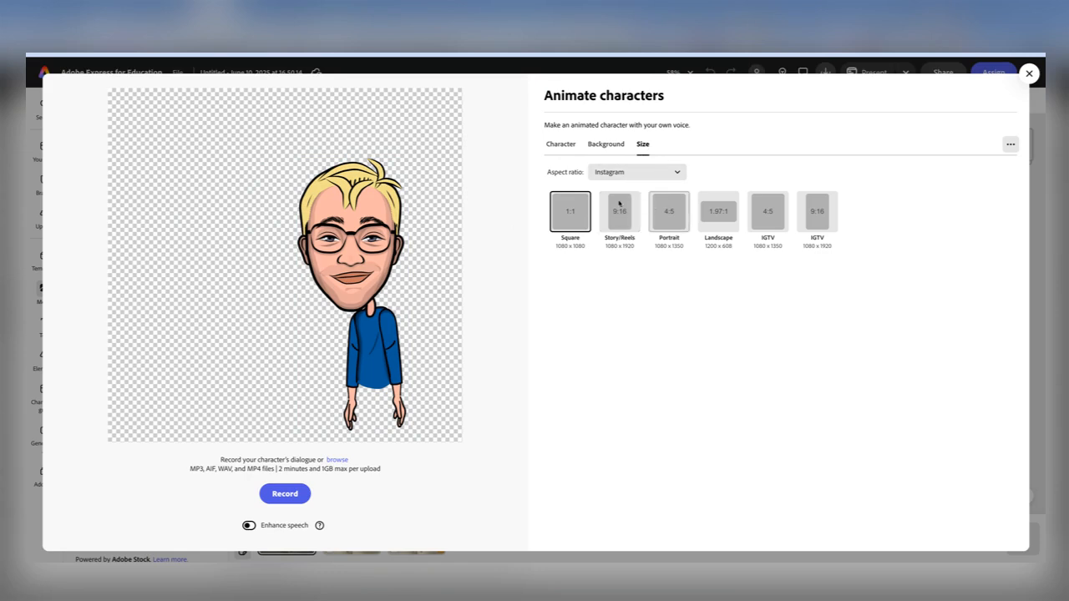
left_click(614, 147)
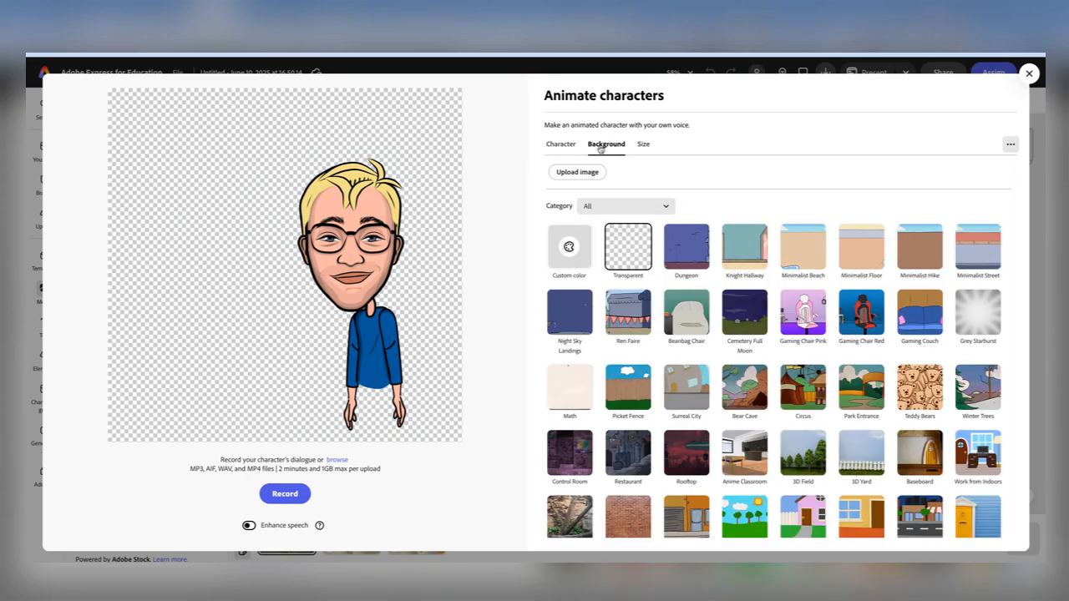
left_click(554, 149)
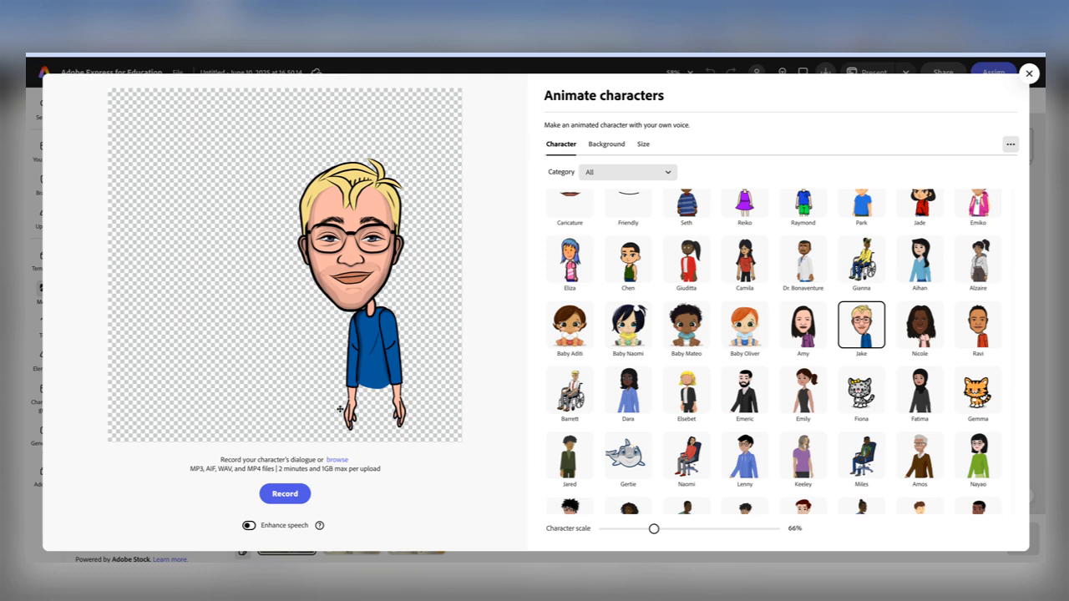
Record the character's dialogue and place the animated video in the lower-right corner of the book spread on page 1.
left_click(285, 494)
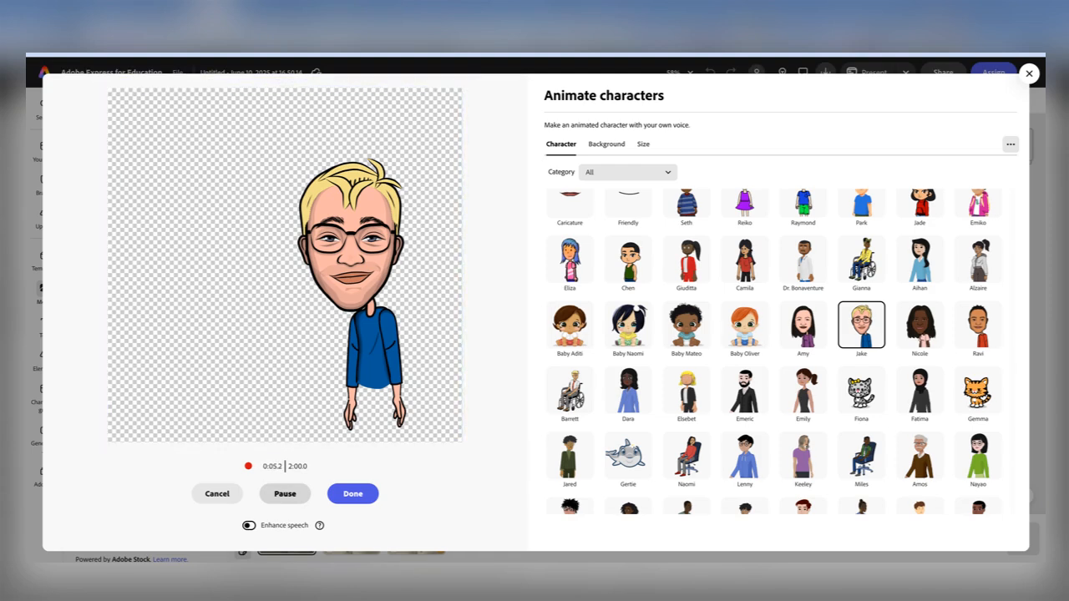
left_click(336, 495)
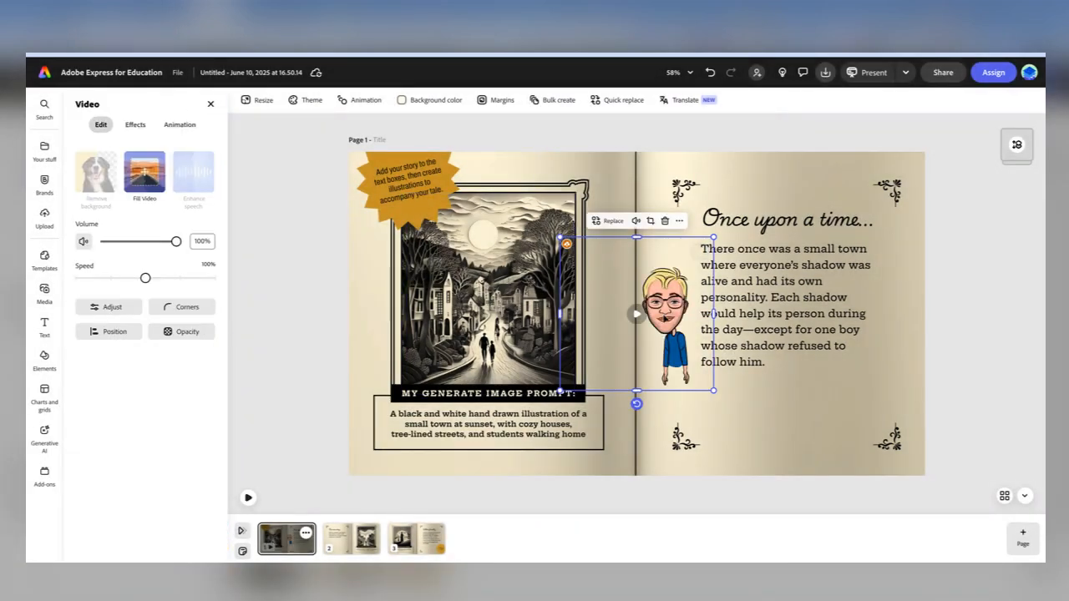
left_click_drag(664, 326, 890, 388)
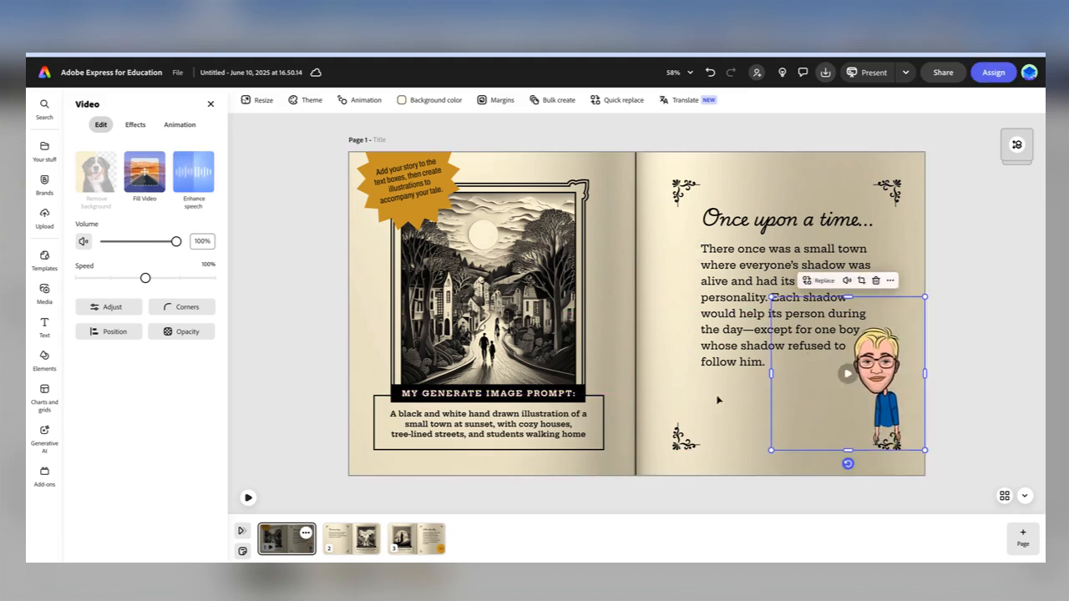
left_click(637, 360)
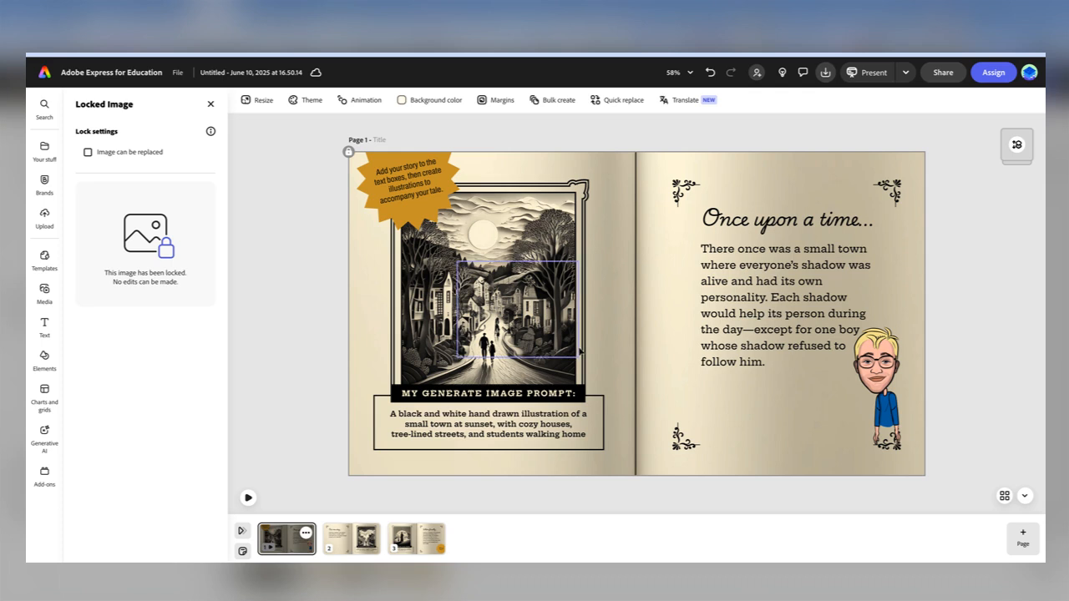
Present the storybook from page 1 to preview the animated character.
left_click(874, 73)
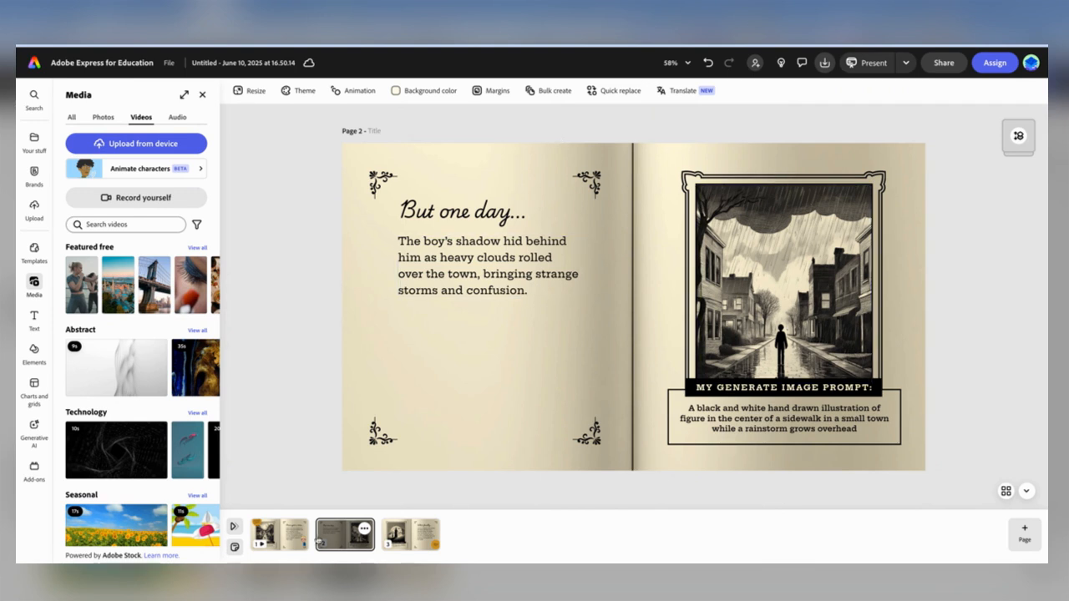
Record a webcam video of yourself for page 2 and place it below the "But one day..." story text.
left_click(150, 206)
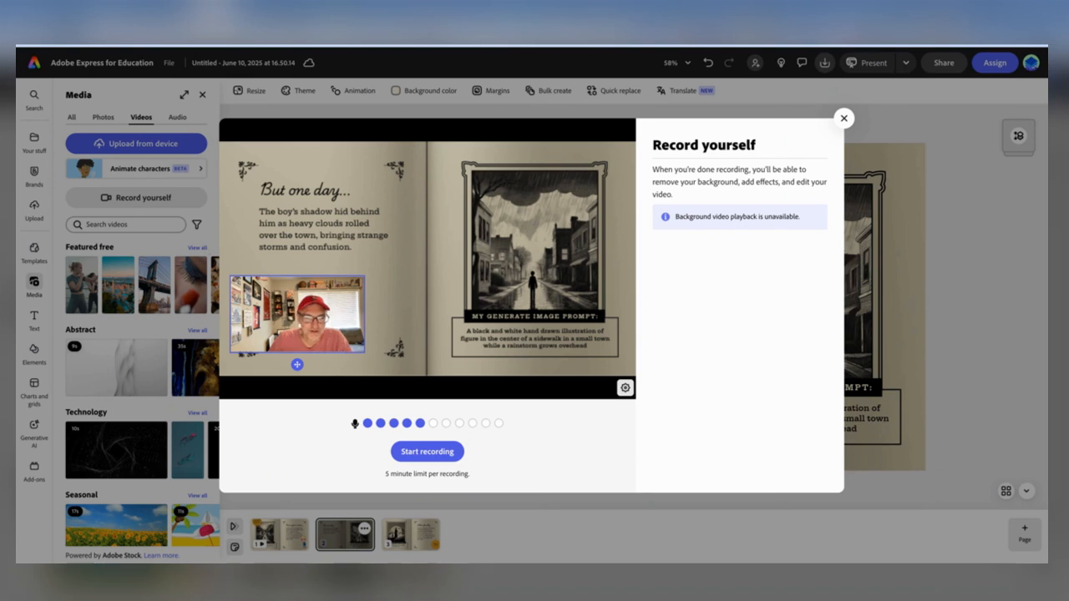
left_click(423, 452)
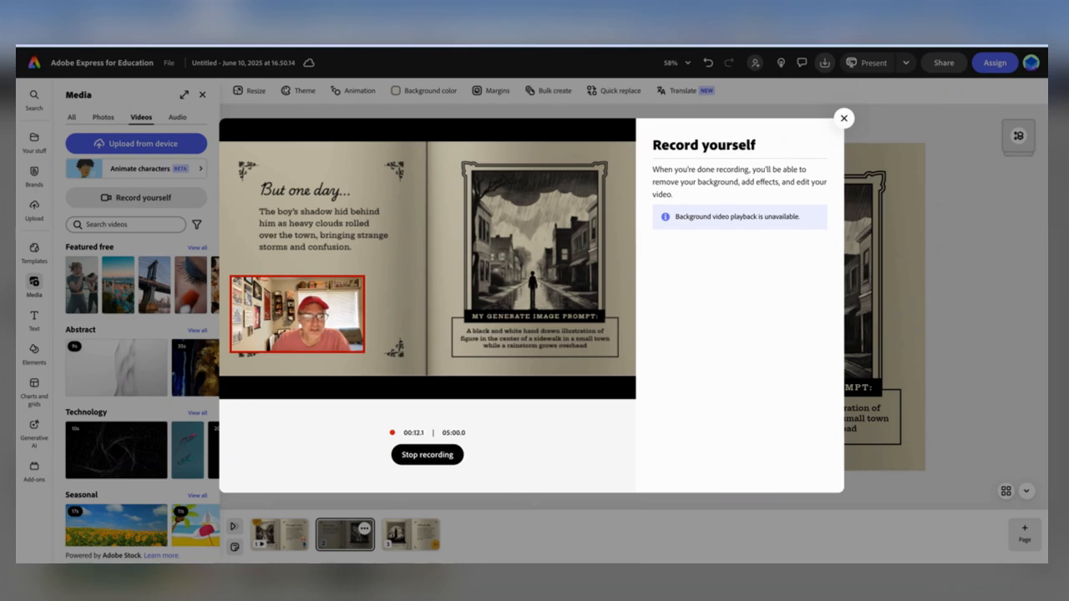
left_click(425, 455)
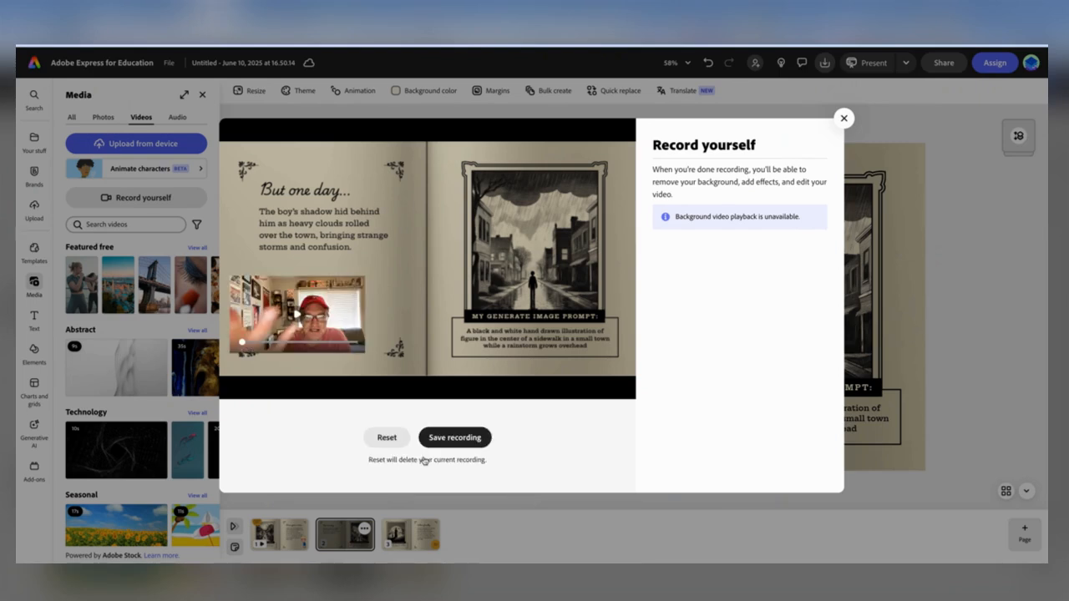
left_click(459, 439)
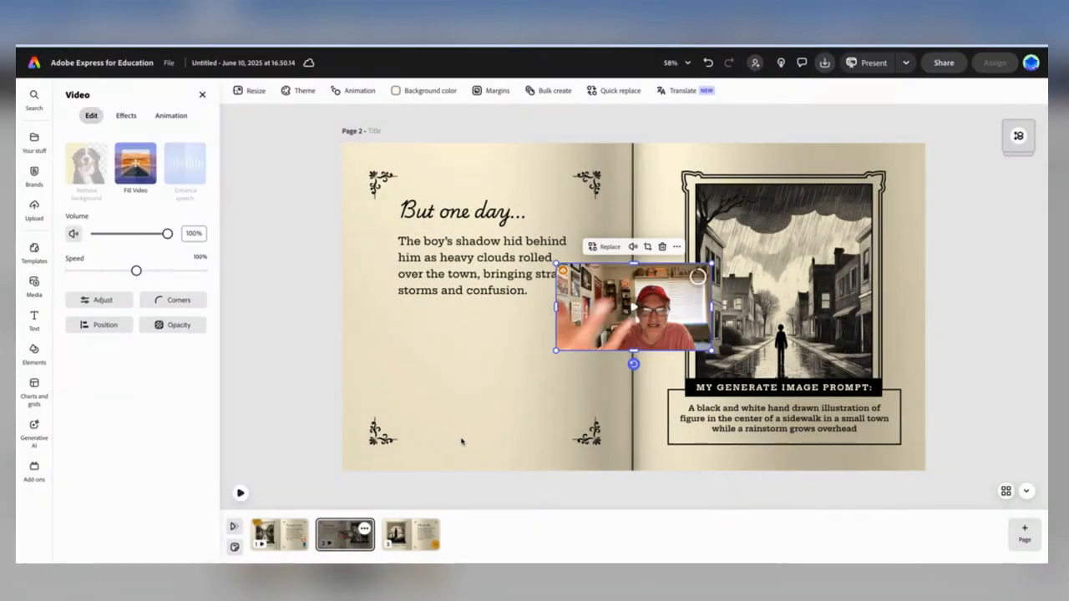
left_click_drag(668, 295, 519, 359)
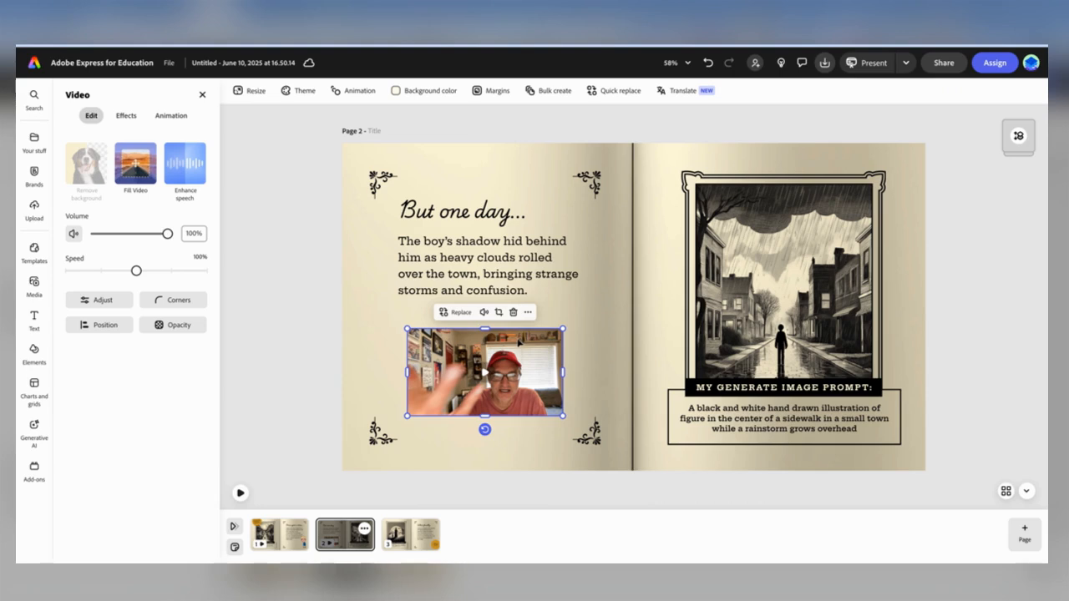
left_click(366, 342)
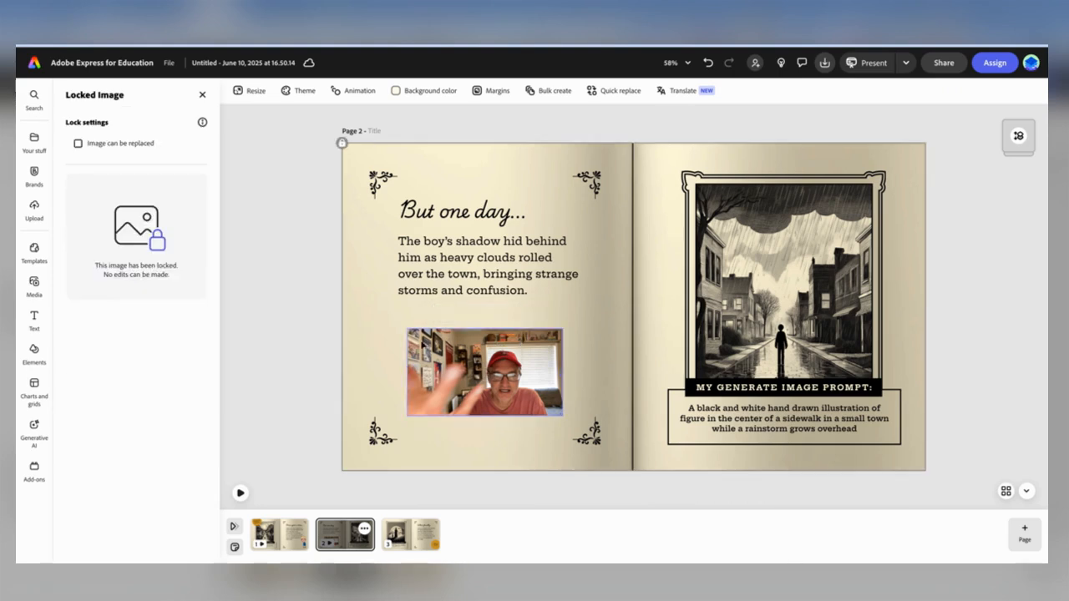
Round the corners of the webcam video on page 2 and nudge it slightly within the space below the text.
left_click(422, 345)
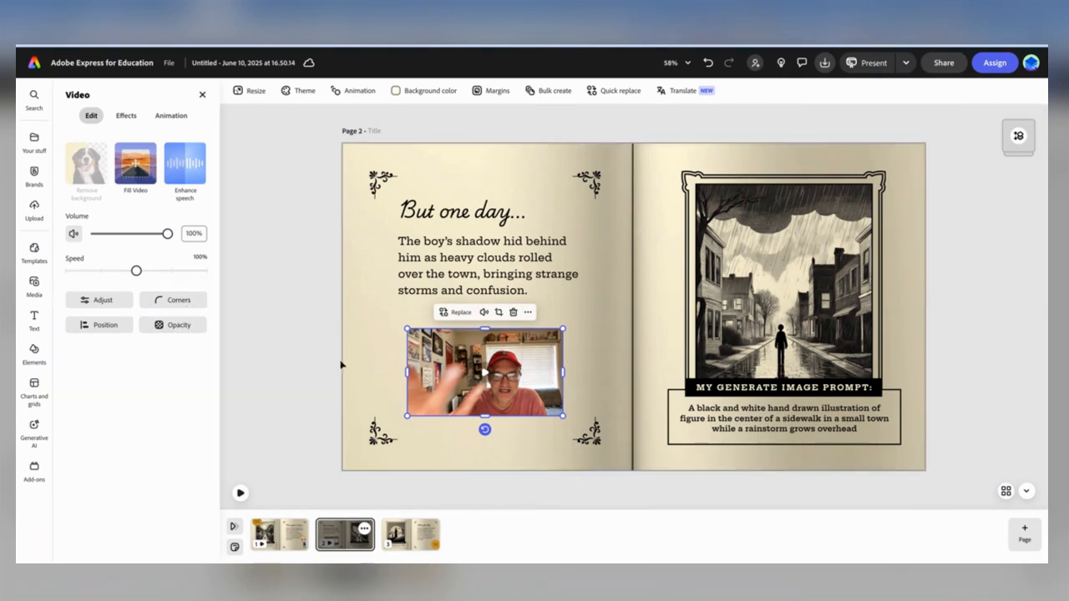
left_click(186, 308)
left_click(154, 351)
left_click_drag(155, 352, 163, 350)
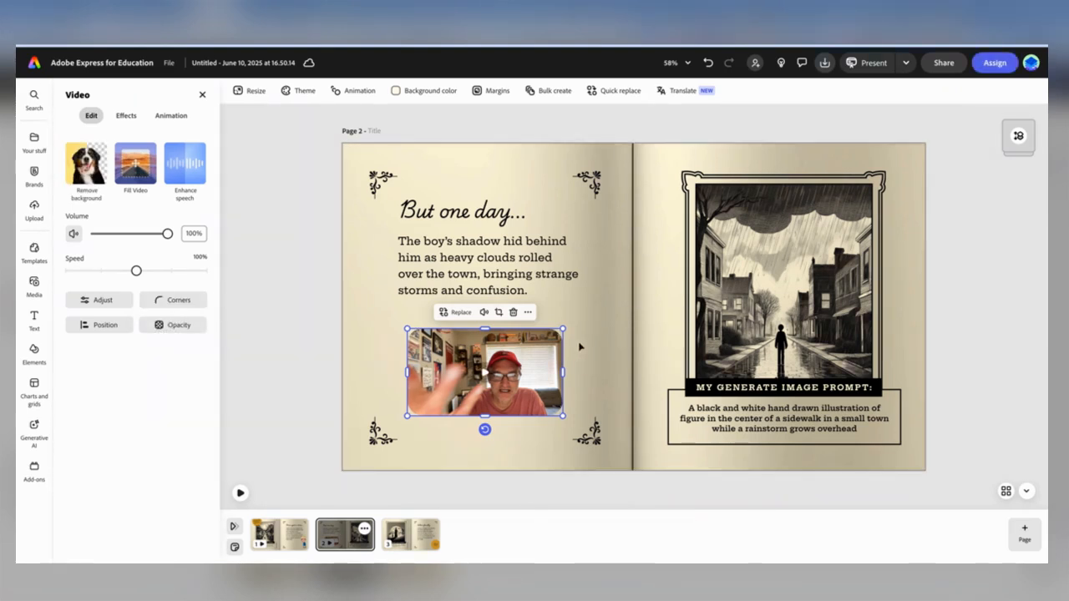
left_click(578, 346)
left_click(529, 347)
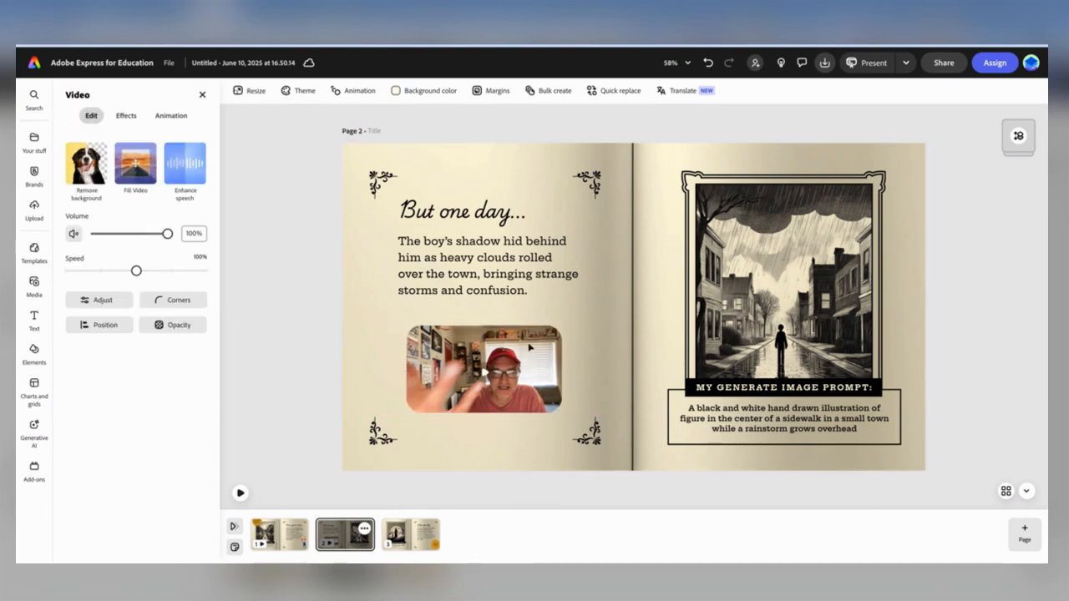
left_click(483, 371)
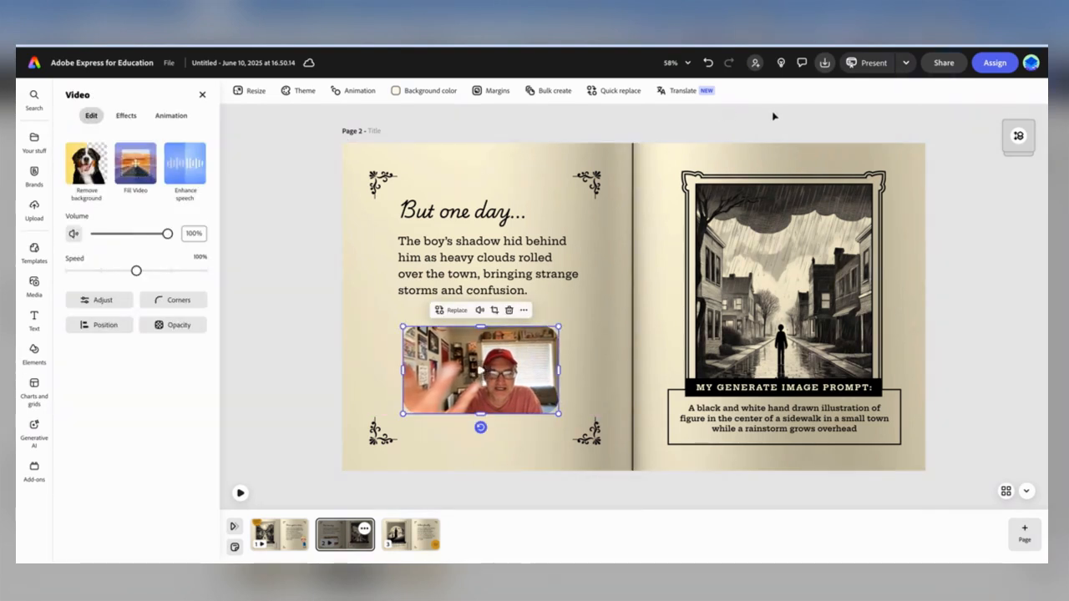
Present page 2 to preview the recorded webcam video.
left_click(853, 66)
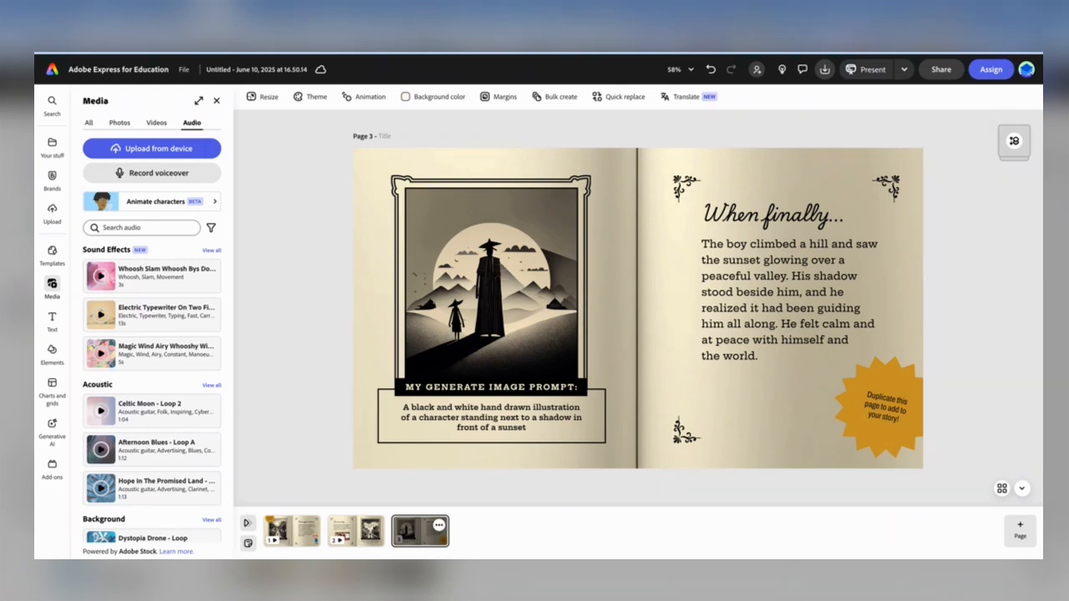
Extend page 3's duration to about 10 seconds in its timeline and return the playhead to the start.
mouse_move(288, 526)
mouse_move(356, 532)
left_click(439, 525)
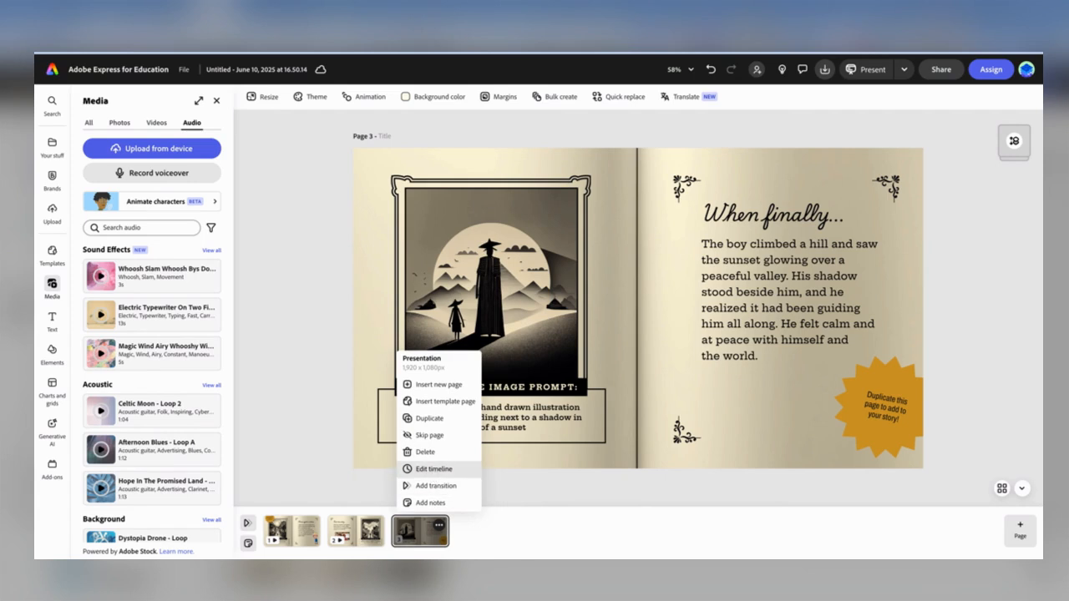
left_click(435, 468)
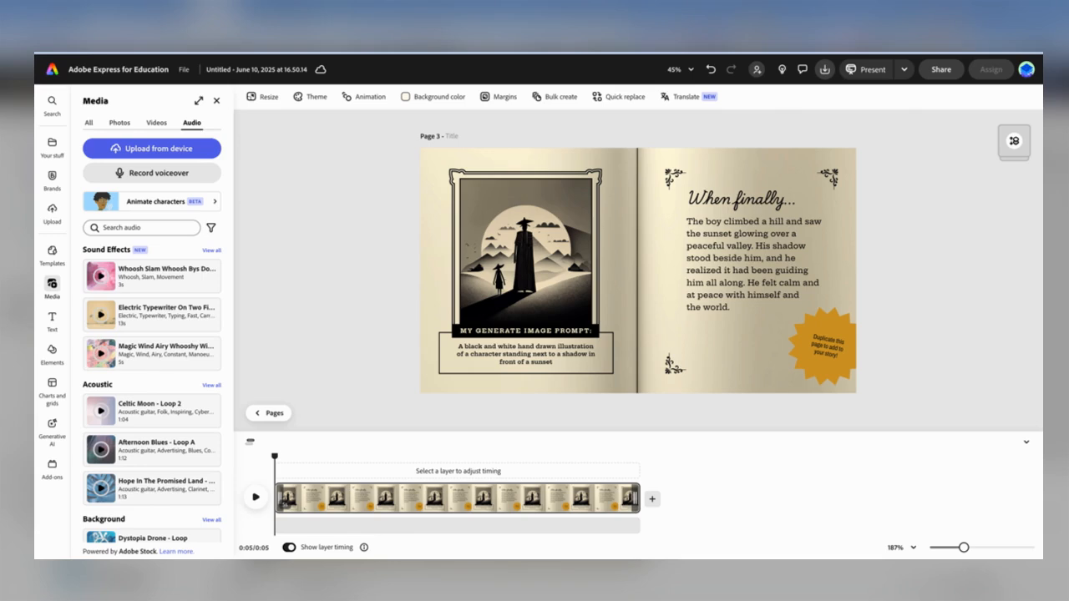
left_click_drag(664, 498, 952, 498)
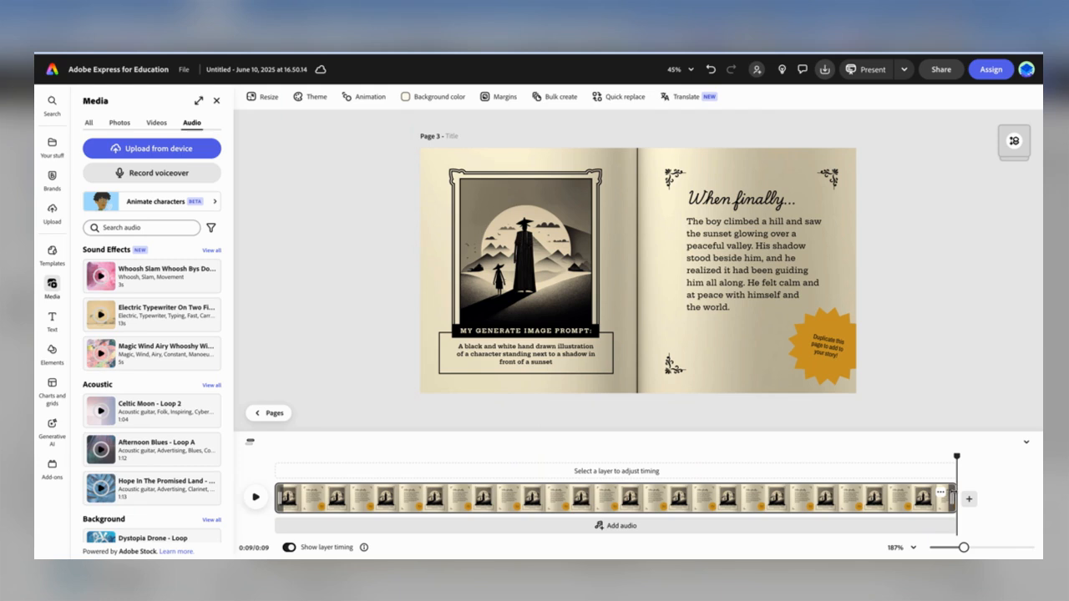
left_click(957, 457)
left_click_drag(918, 457, 275, 457)
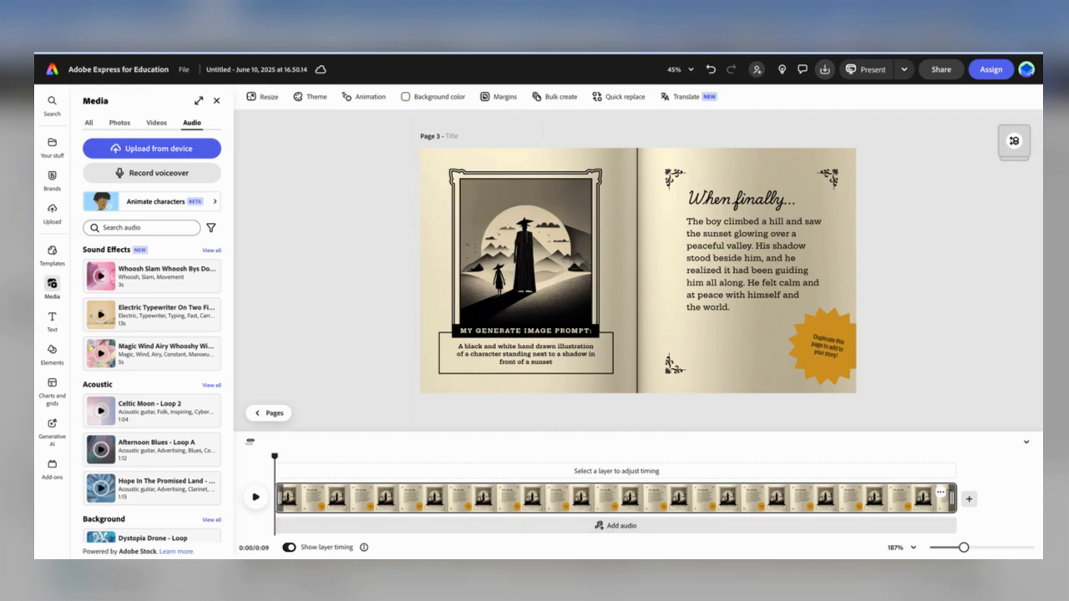
left_click_drag(952, 498, 981, 498)
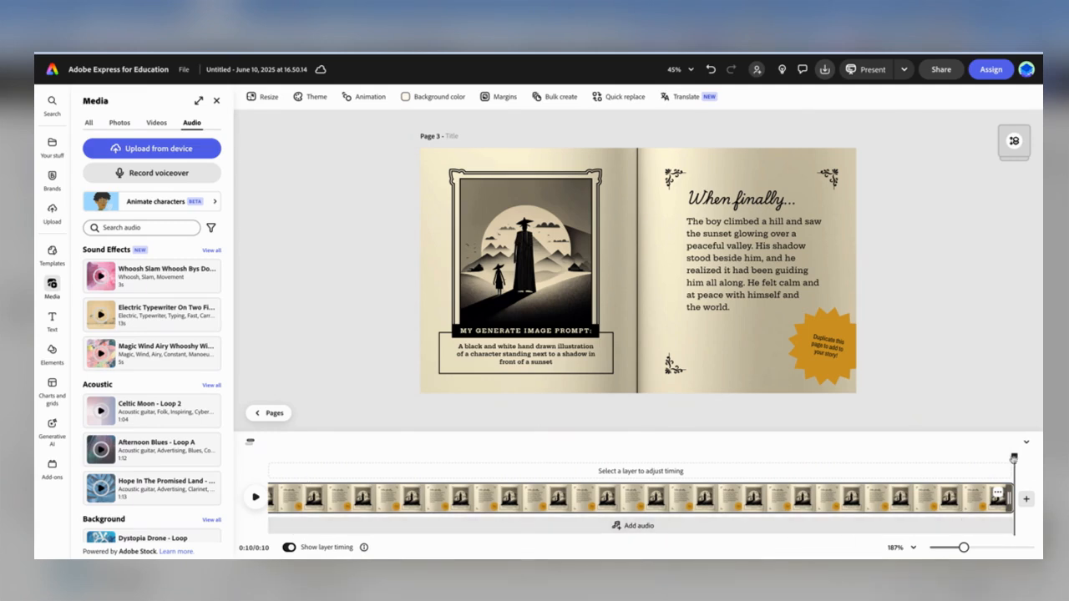
left_click_drag(1013, 458, 233, 518)
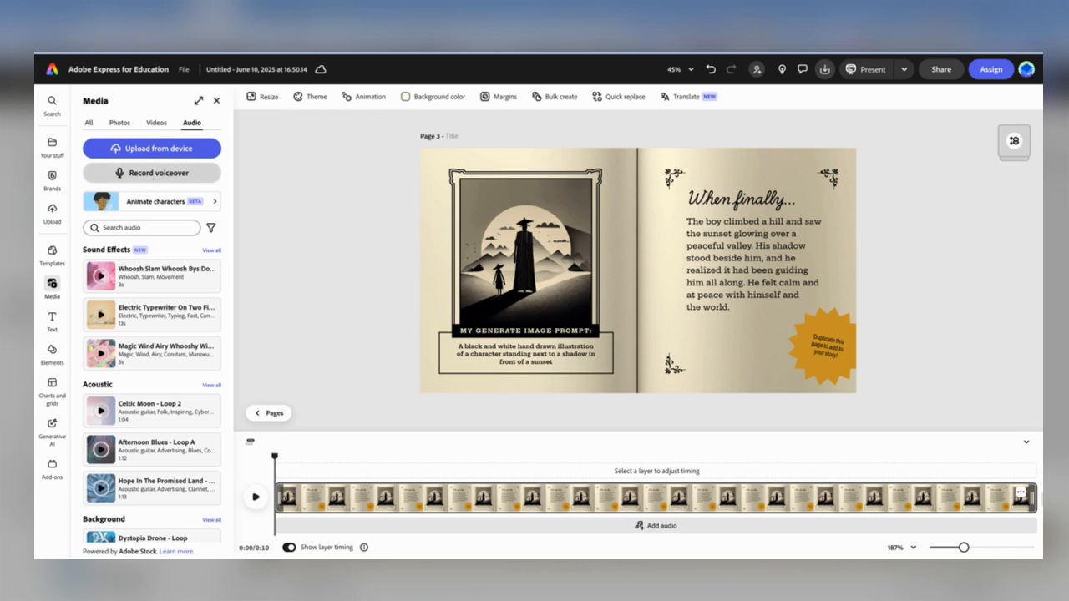
Record a voiceover for page 3 with Enhance speech turned on.
left_click(155, 173)
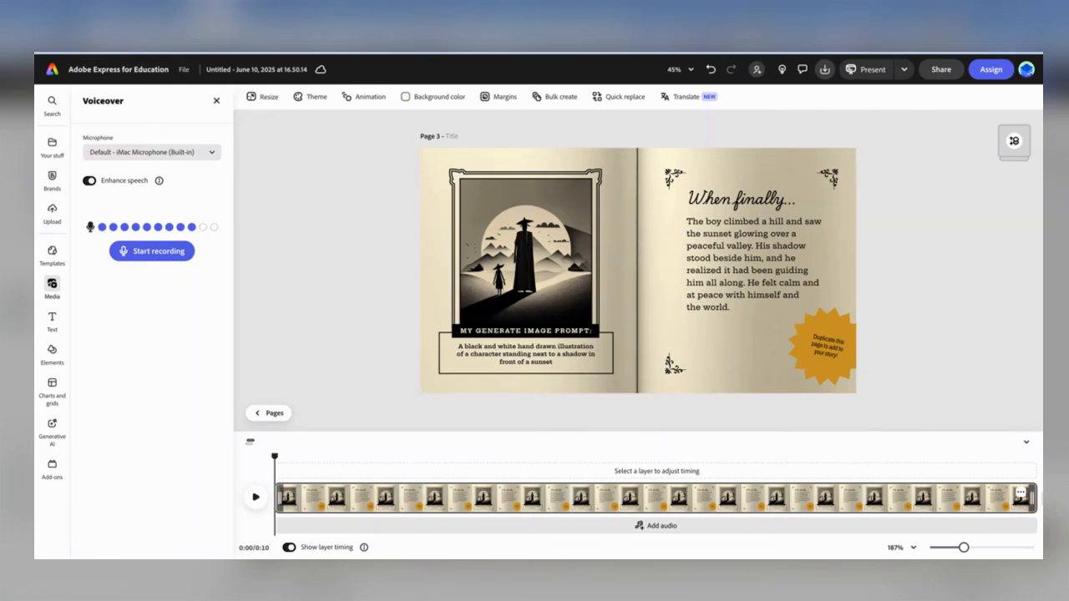
left_click(153, 259)
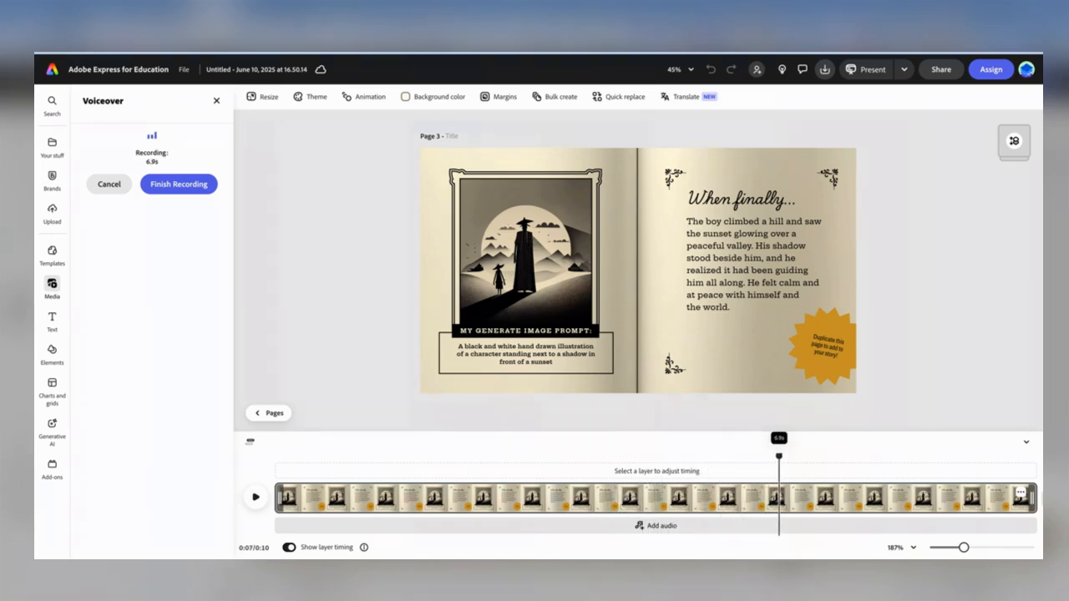
left_click(182, 190)
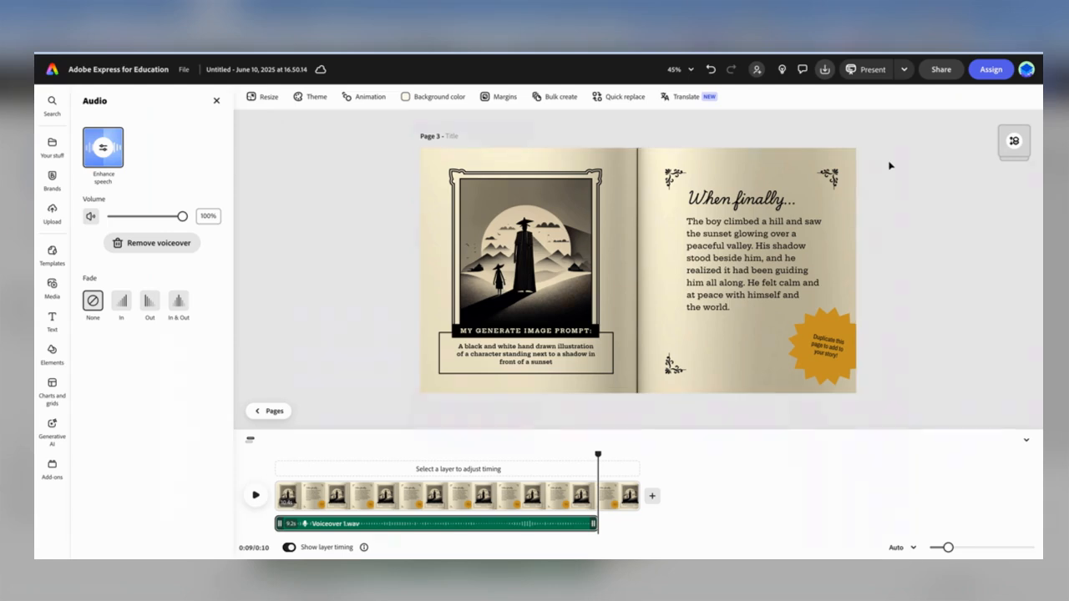
Present page 3 to preview its voiceover.
left_click(865, 72)
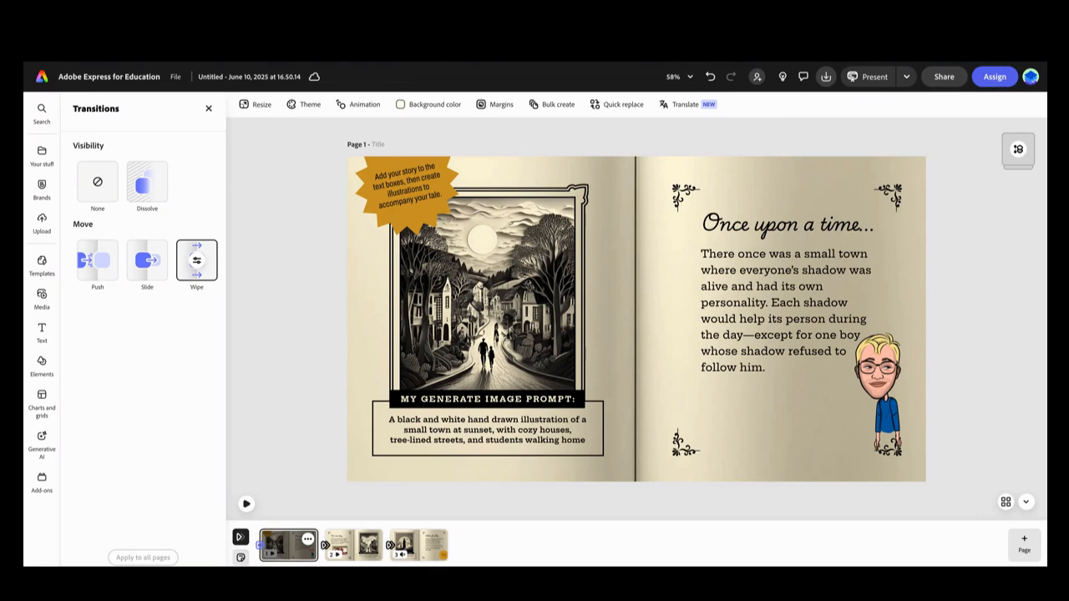
Set page 1's Wipe transition to Soft personality, 1.37 s duration and leftward direction, and apply it to all pages.
left_click(209, 109)
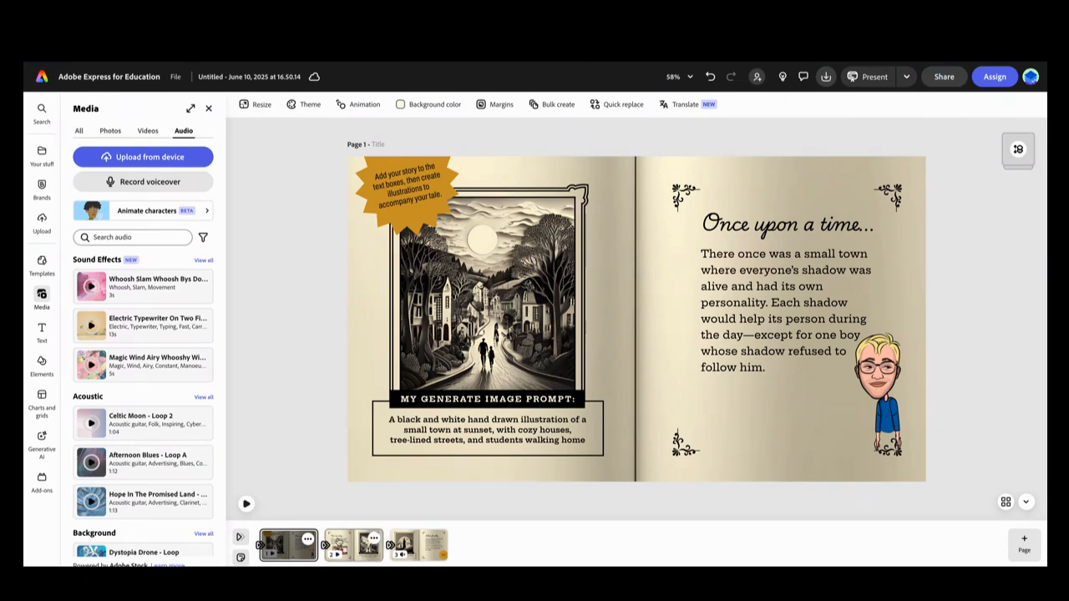
left_click(240, 538)
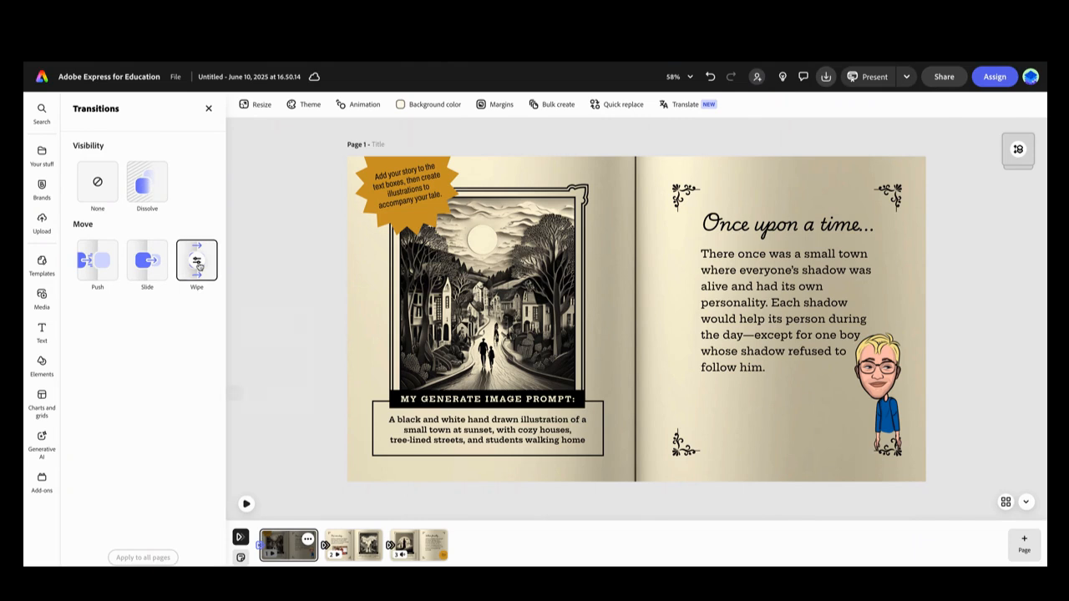
left_click(198, 266)
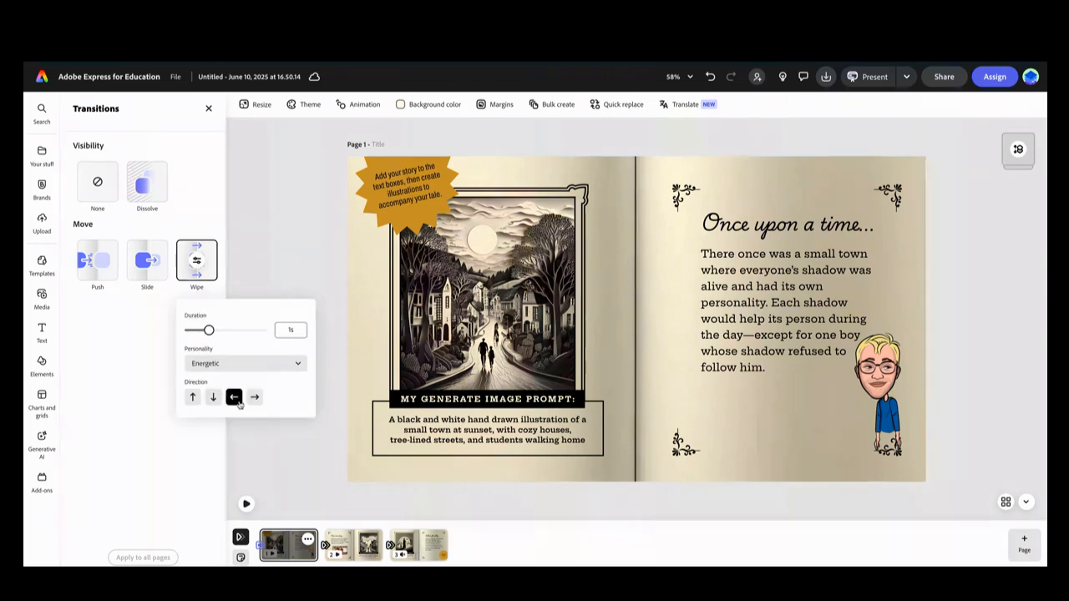
left_click(244, 370)
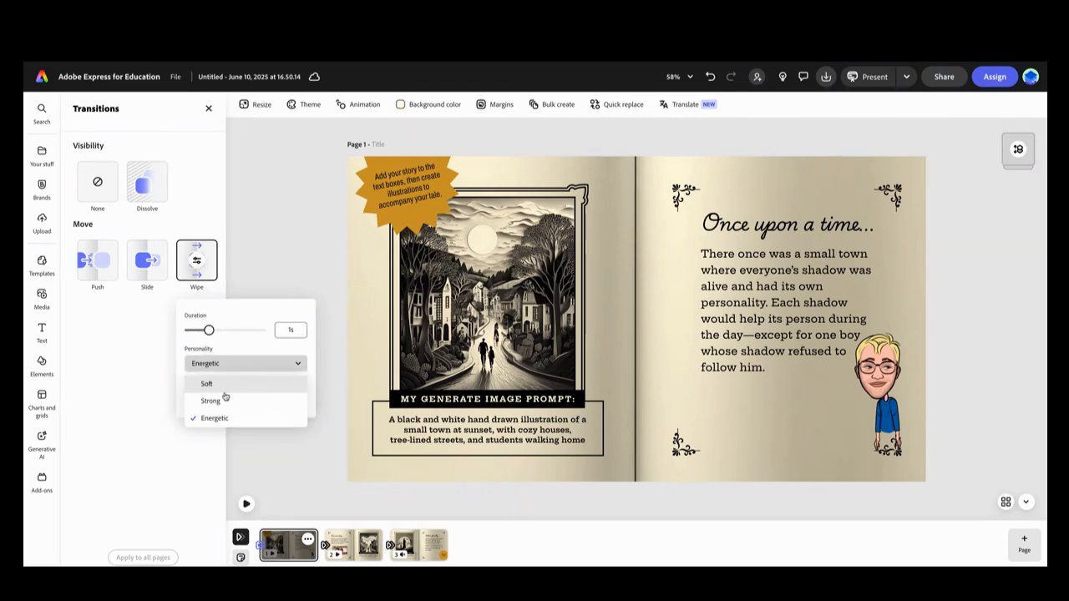
left_click(221, 387)
left_click_drag(209, 330, 218, 333)
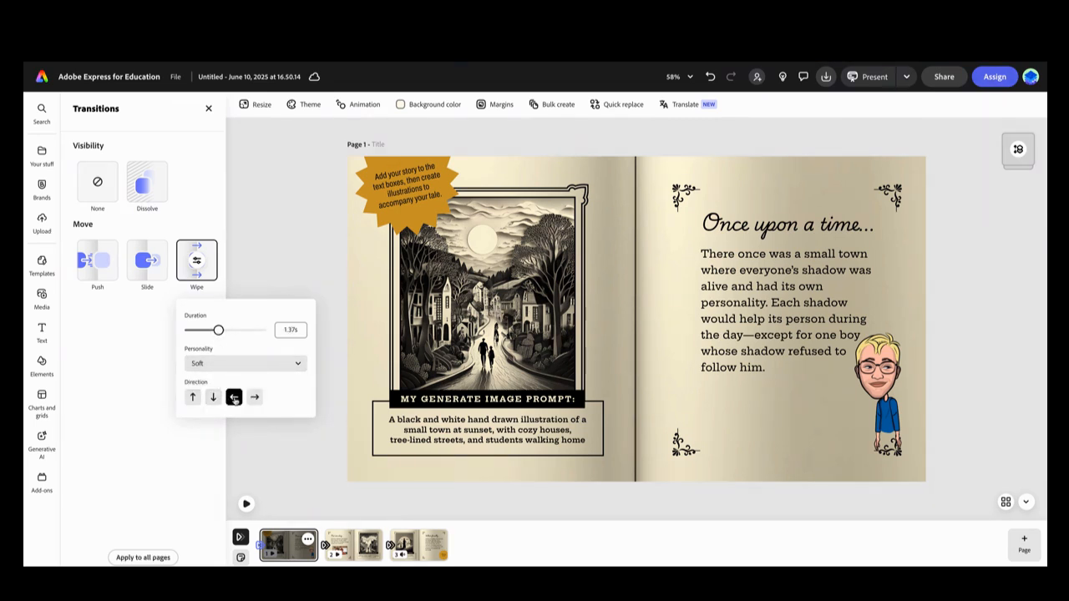
left_click(254, 398)
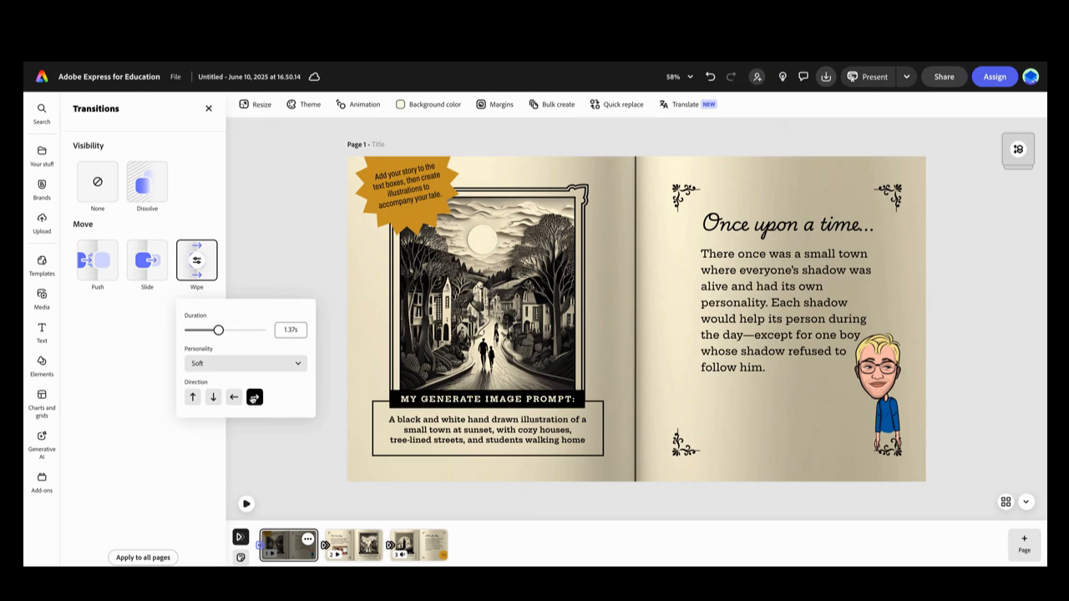
left_click(234, 398)
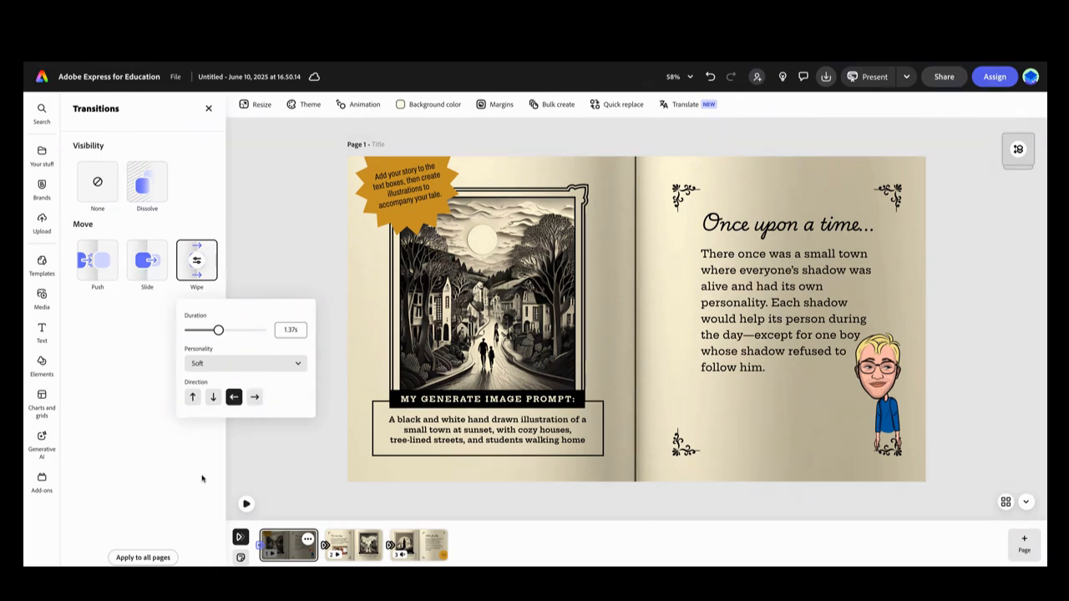
left_click(165, 559)
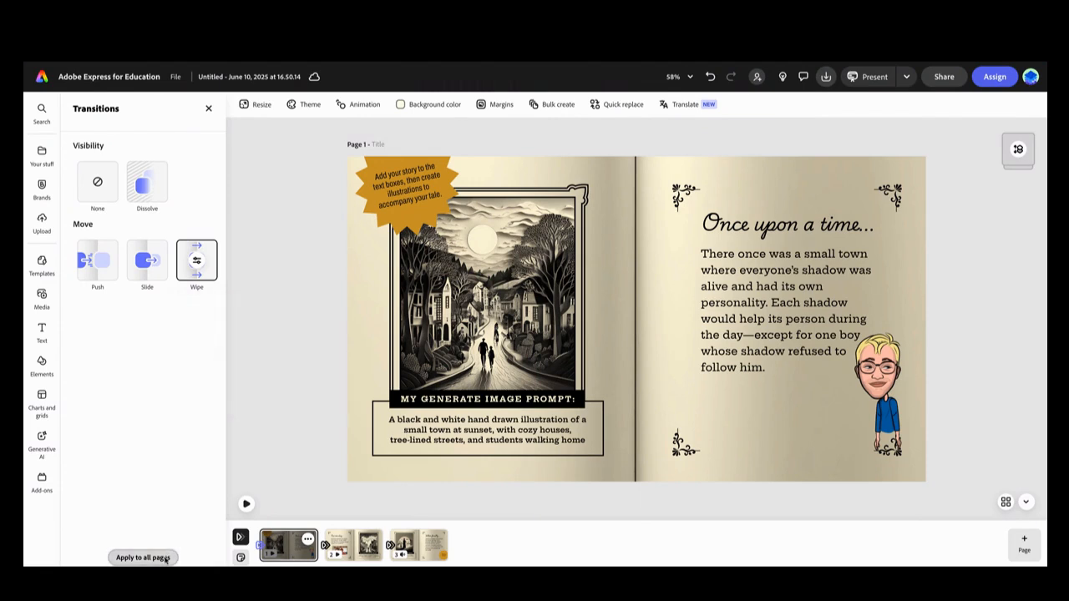
Play page 1, present the storybook through page 3 to check the media and transitions, and exit the presentation.
left_click(247, 505)
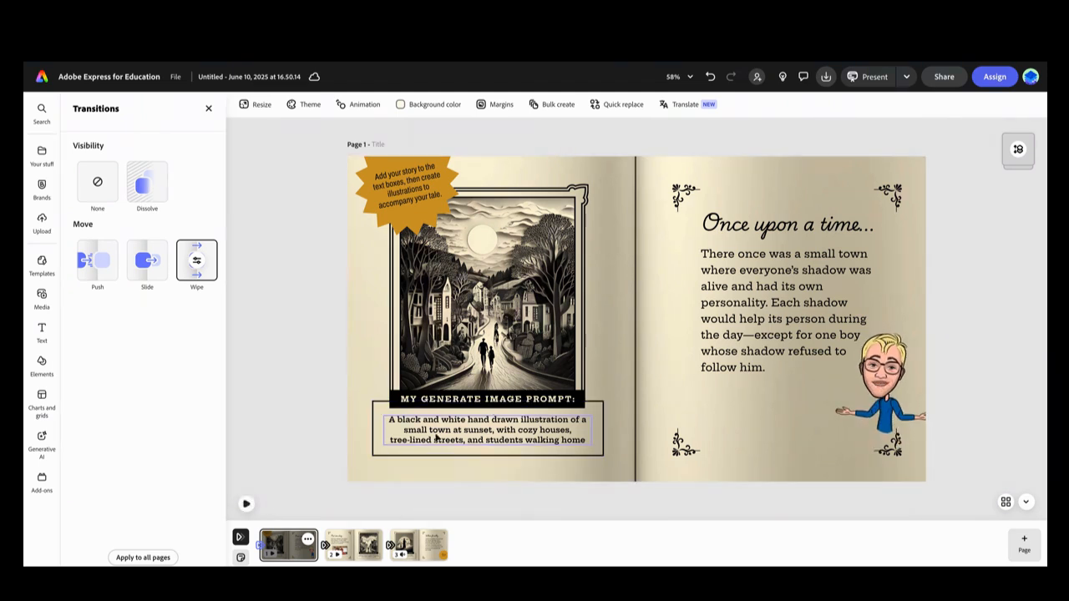
left_click(868, 87)
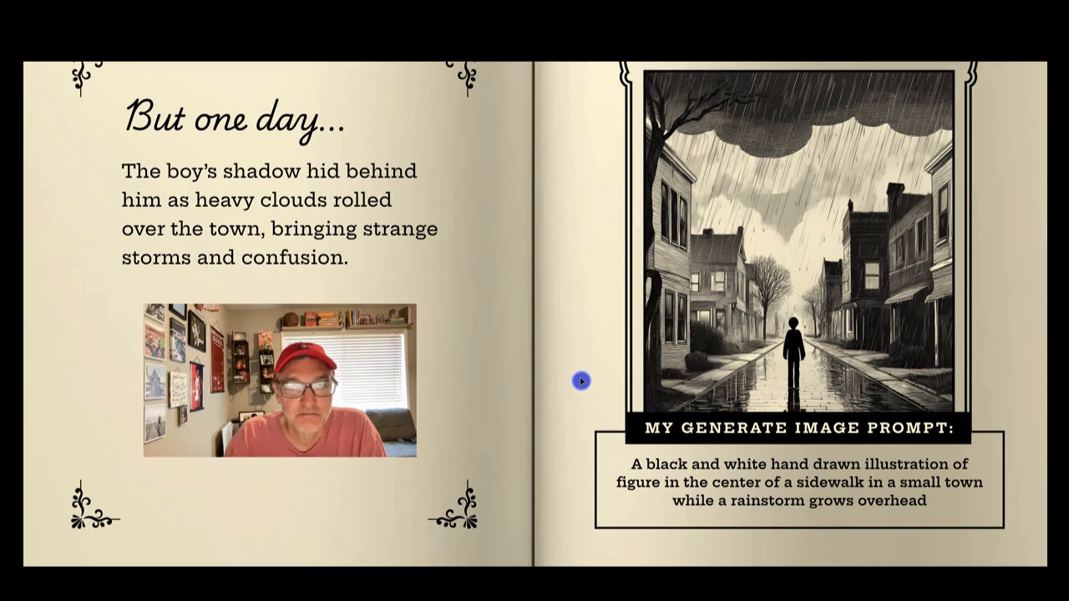
key("Right")
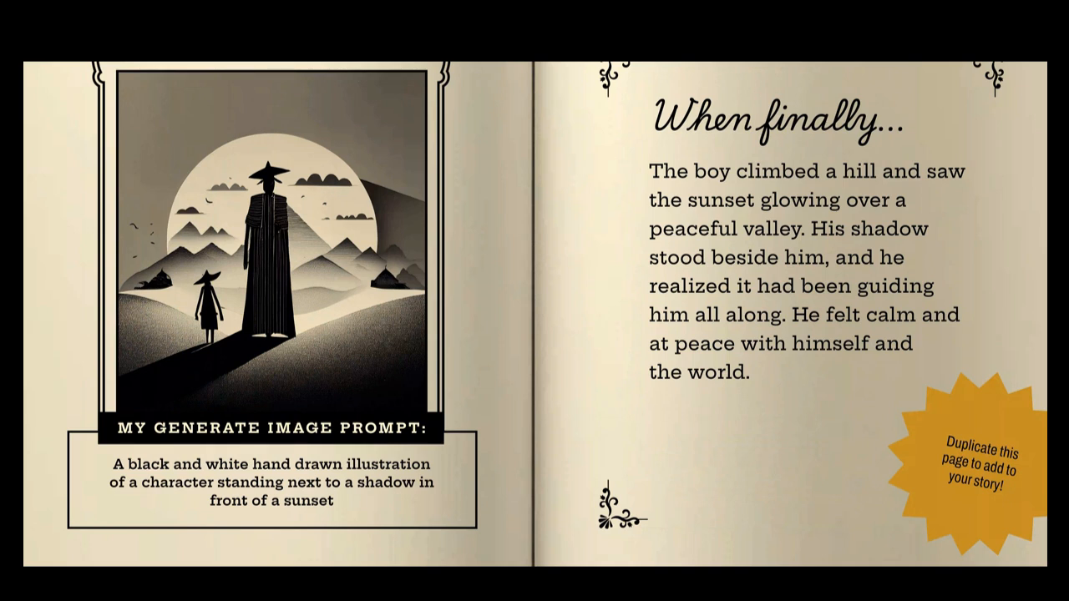
key("Escape")
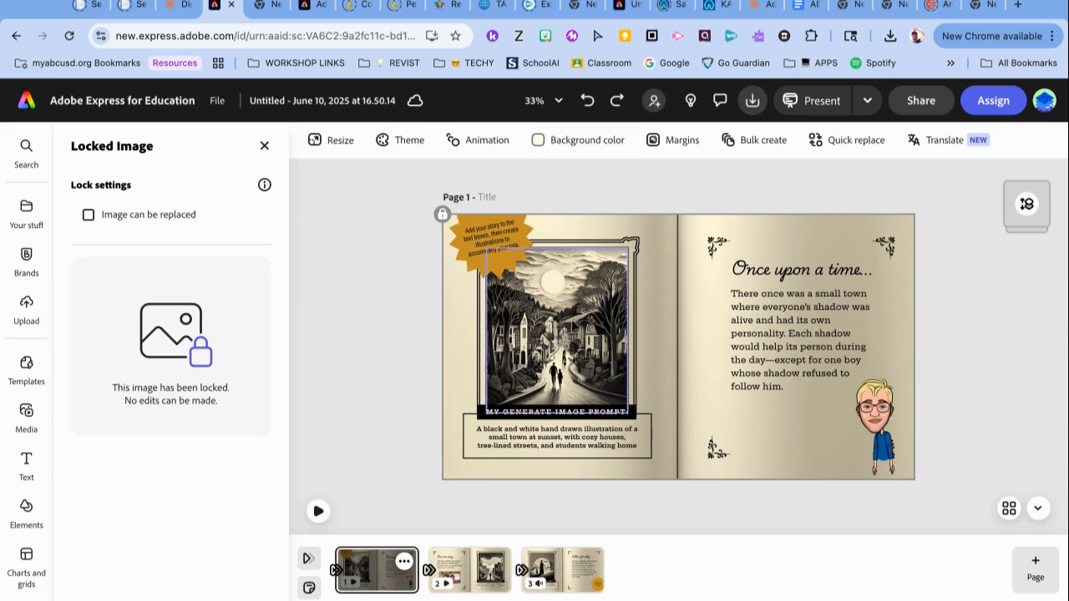
Unlock the town illustration on page 1 for editing.
left_click(442, 214)
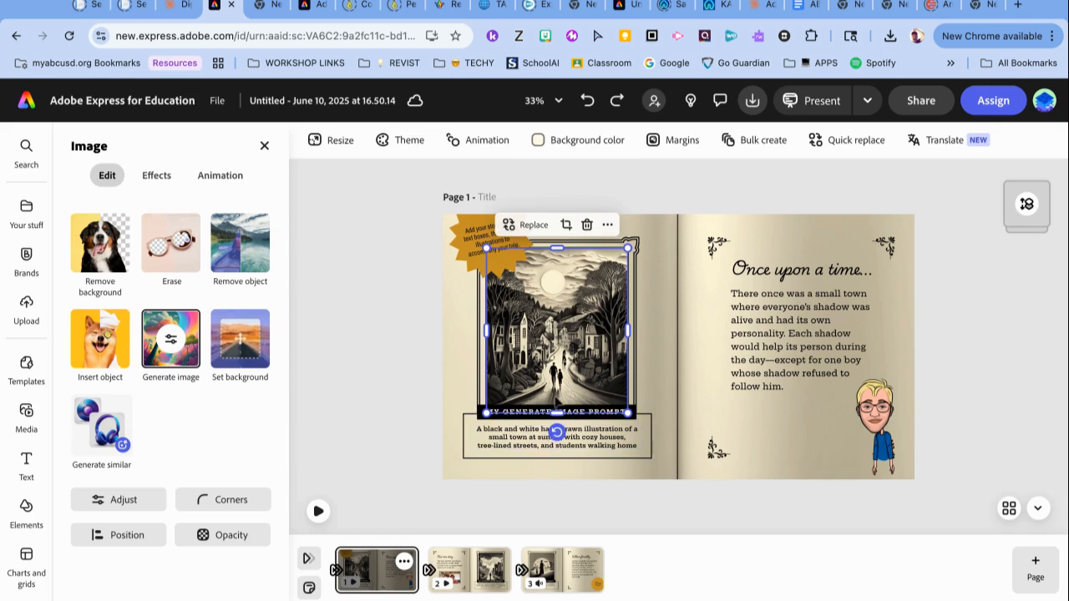
Reselect the town illustration on page 1 and open its Generate image settings.
left_click(428, 306)
left_click(449, 348)
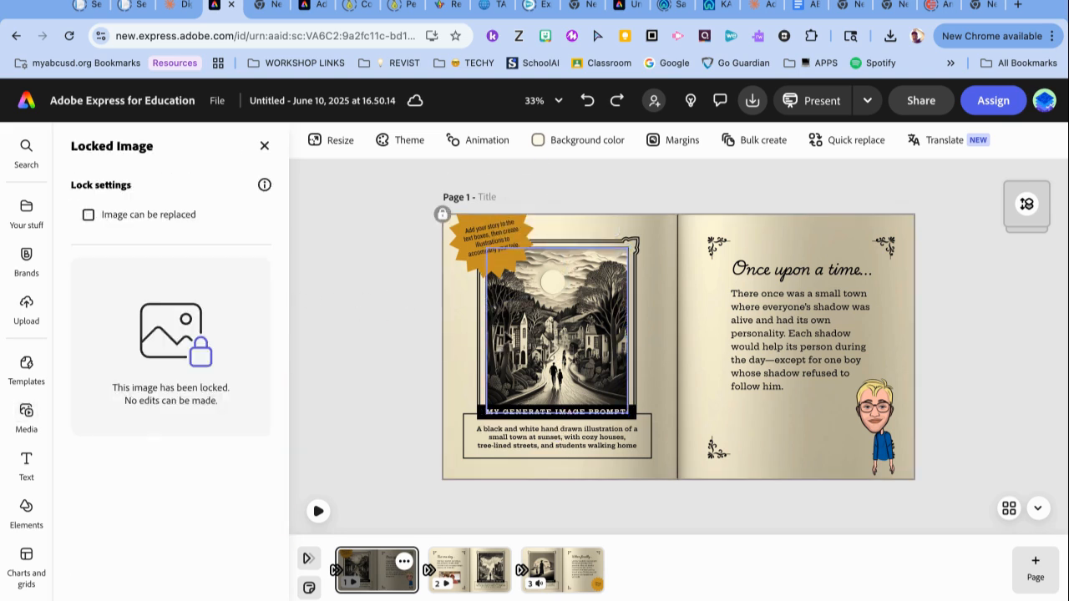
left_click(558, 334)
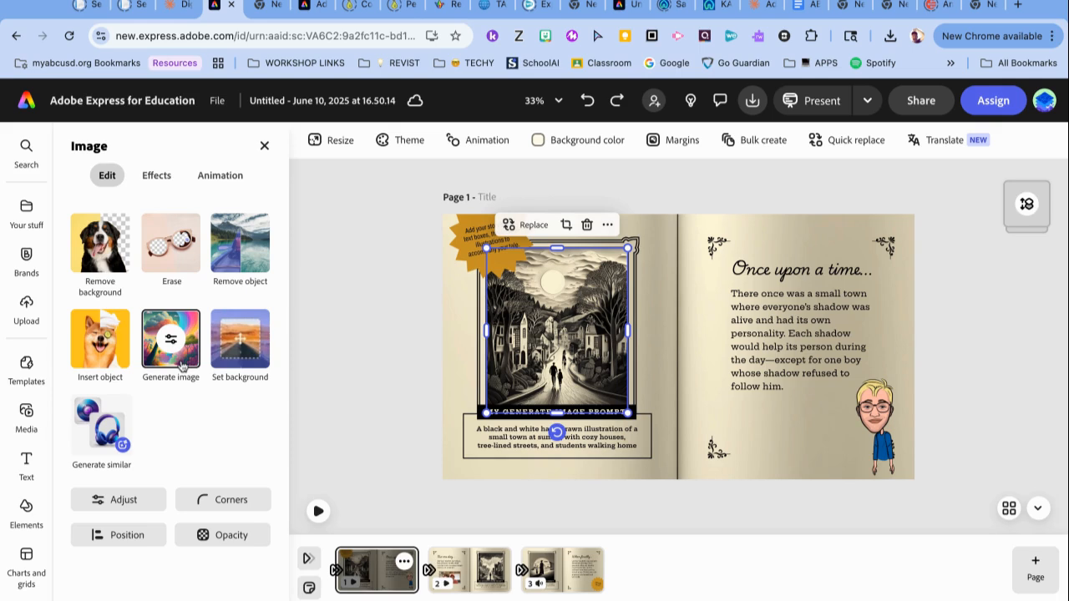
left_click(170, 338)
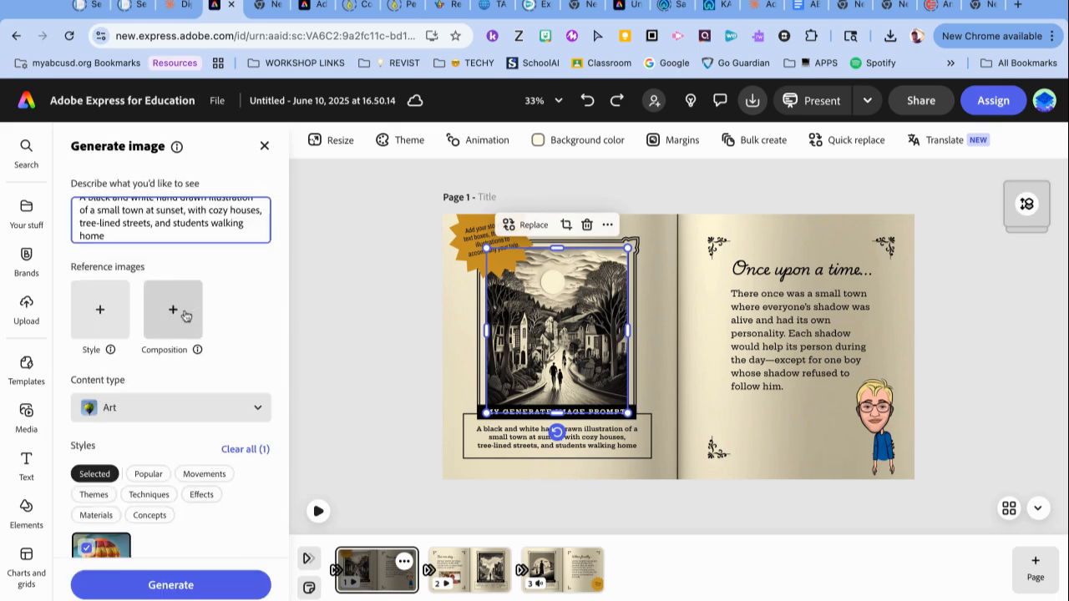
Read through the full prompt describing the town illustration and select all of its text.
scroll(170, 237, "up", 1)
scroll(171, 238, "down", 1)
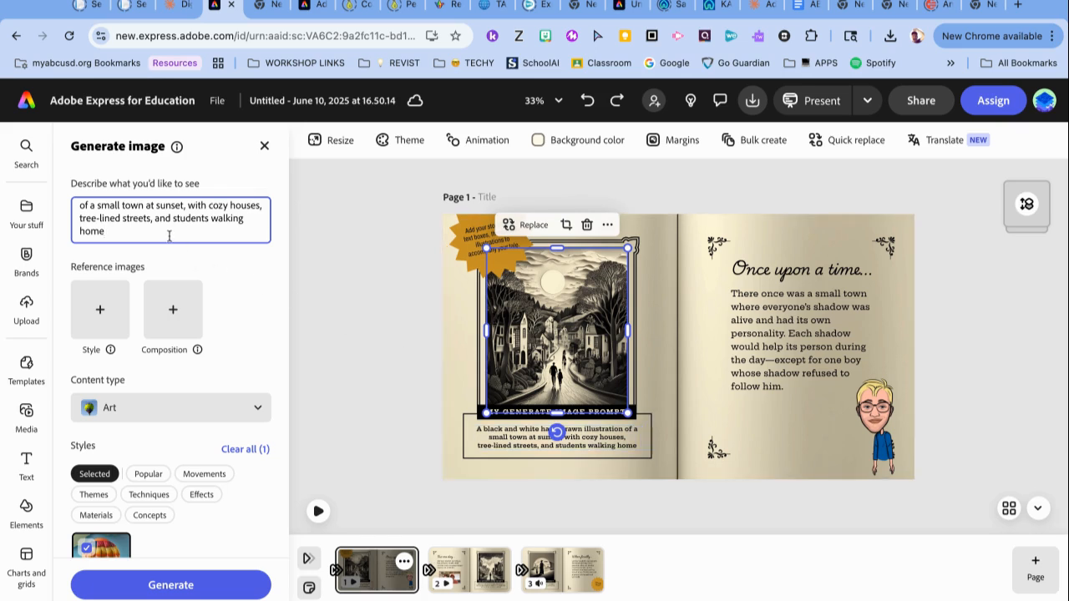
scroll(169, 236, "down", 1)
scroll(169, 237, "up", 1)
scroll(154, 216, "up", 1)
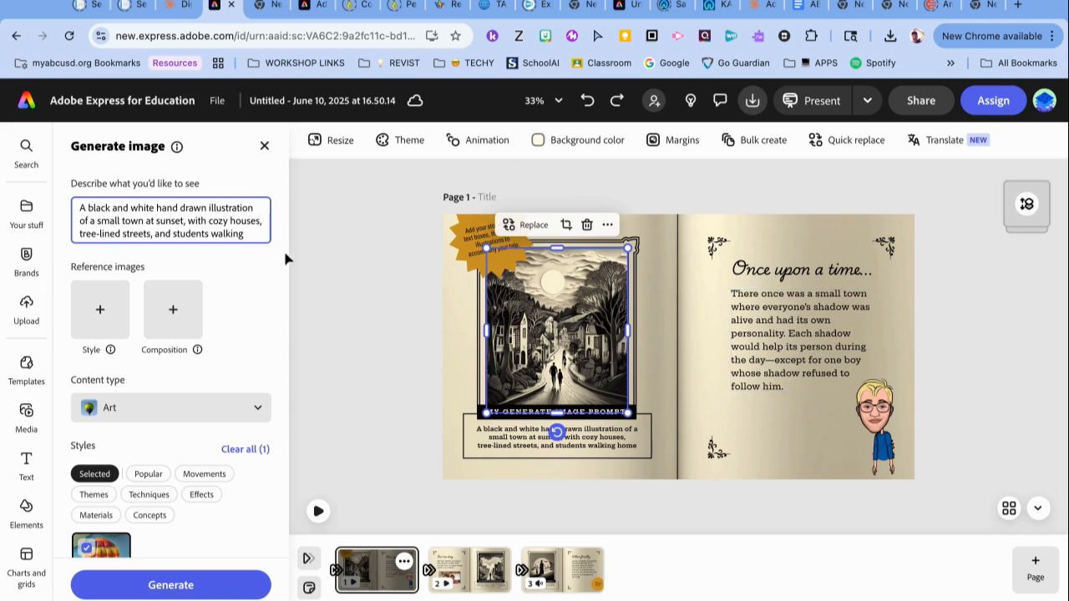
scroll(238, 234, "down", 1)
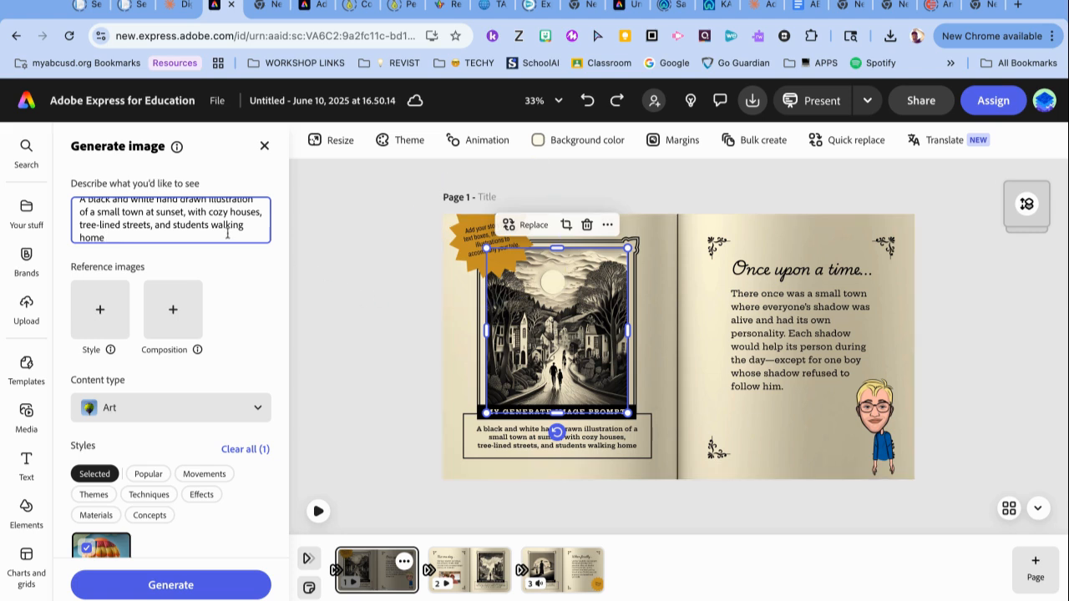
key("ctrl+a")
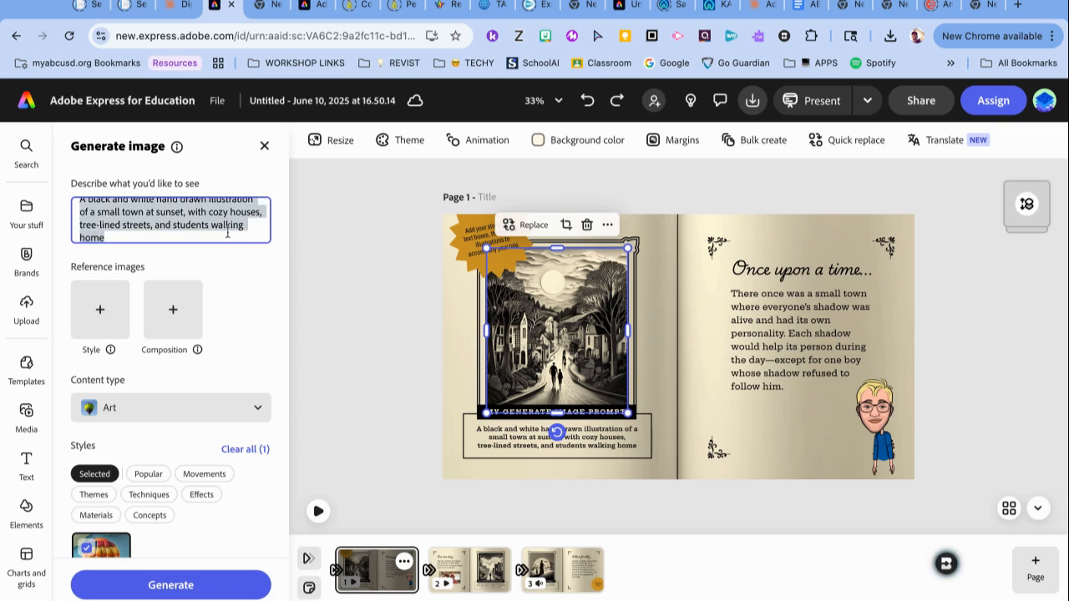
Examine the content type options and the Movements, Techniques, Effects and Materials style categories for the generated image.
scroll(259, 302, "down", 3)
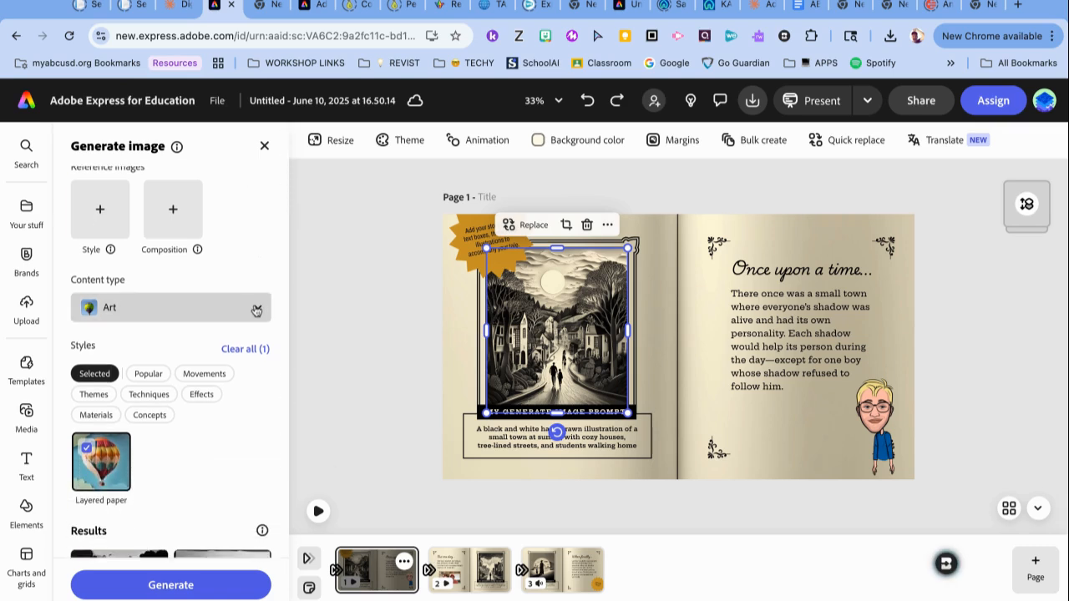
left_click(256, 305)
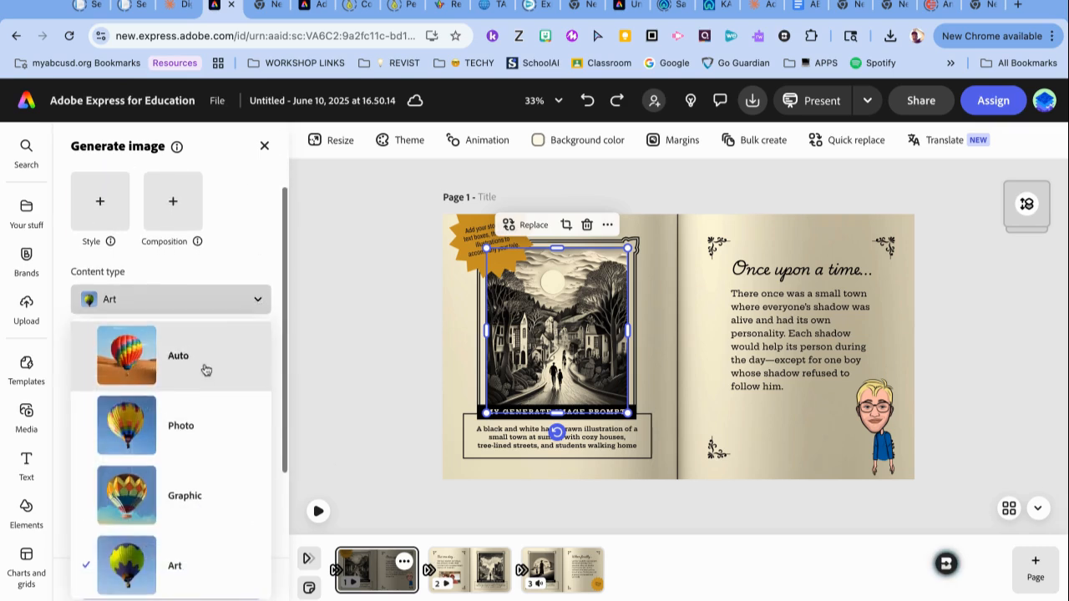
left_click(257, 299)
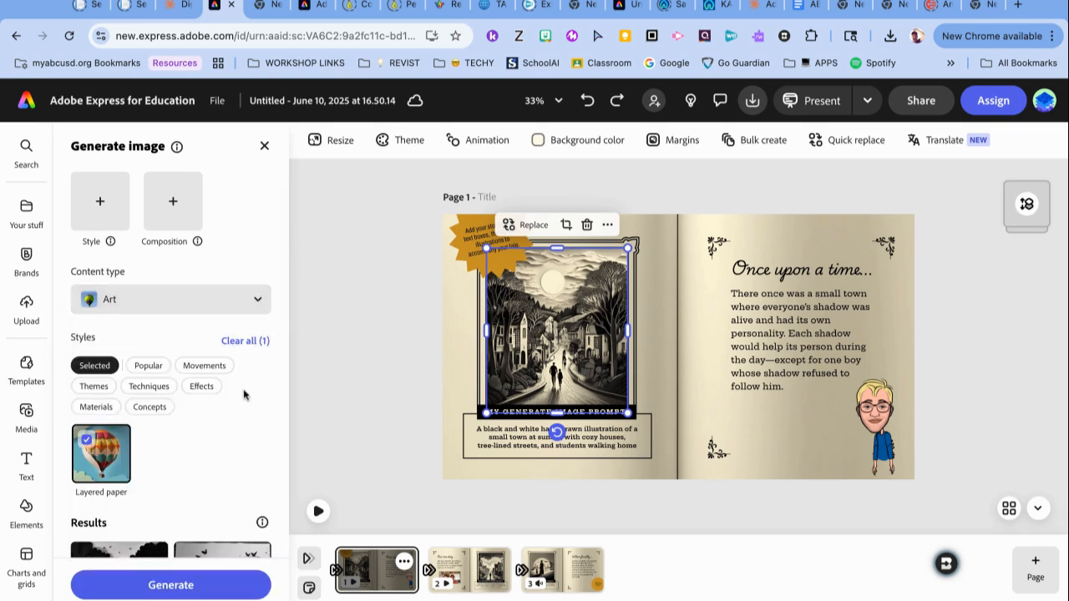
scroll(244, 394, "down", 2)
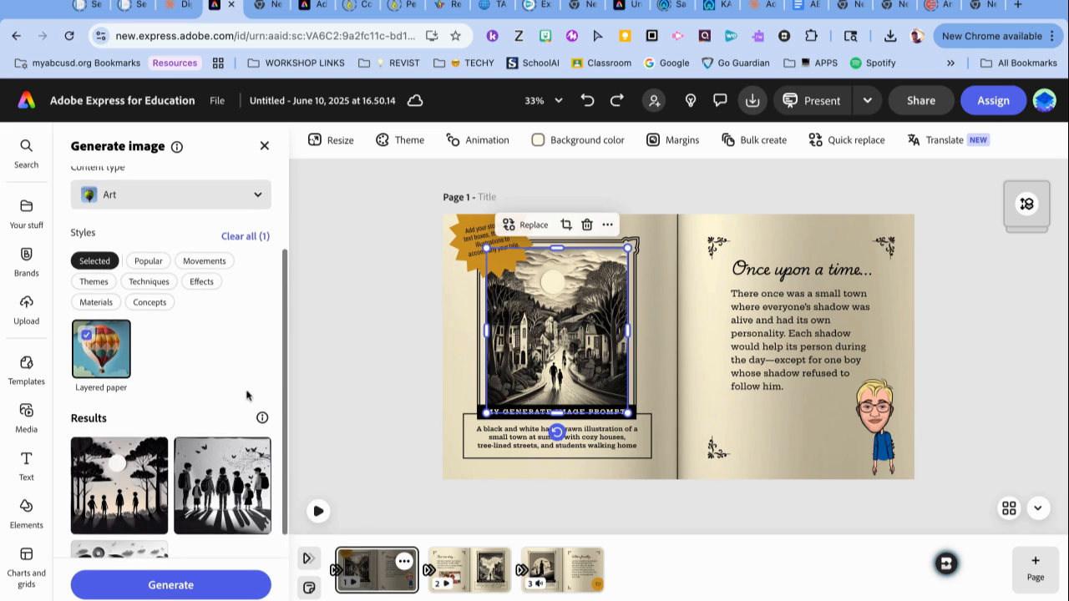
left_click(212, 265)
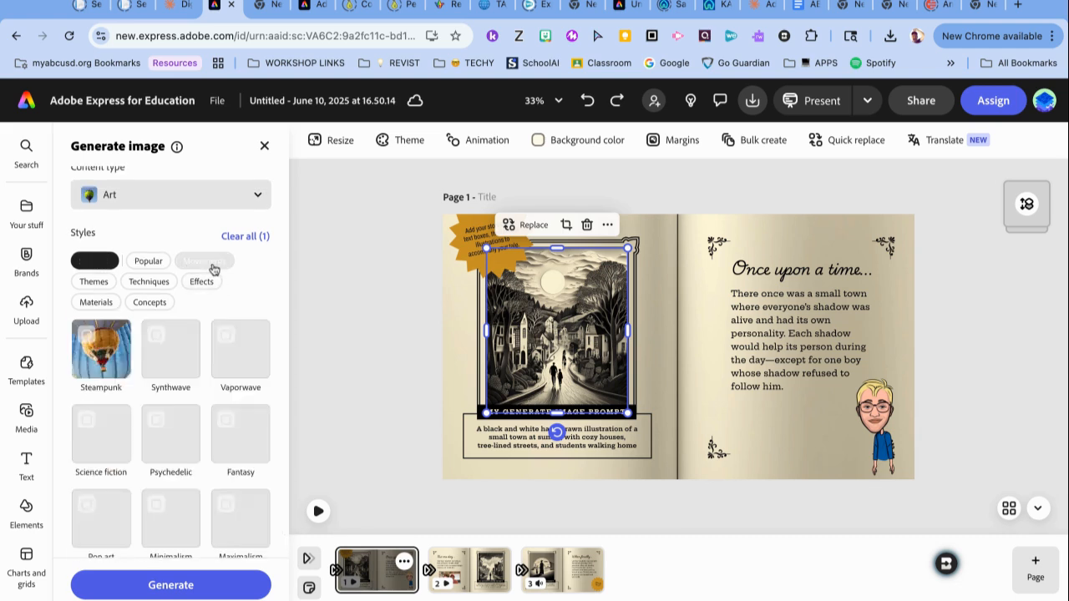
left_click(137, 282)
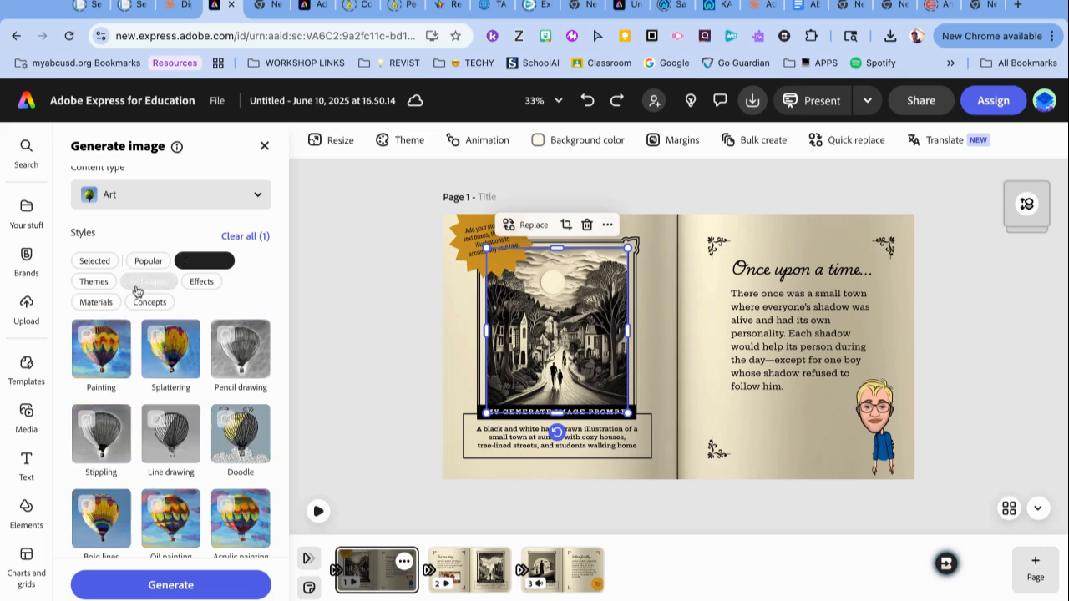
left_click(203, 284)
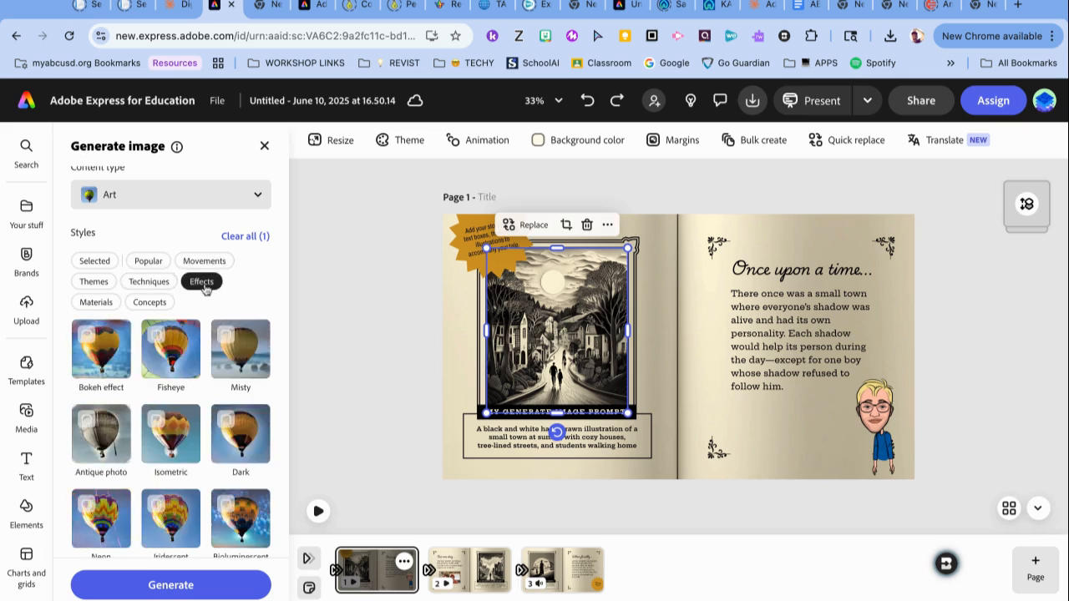
left_click(105, 306)
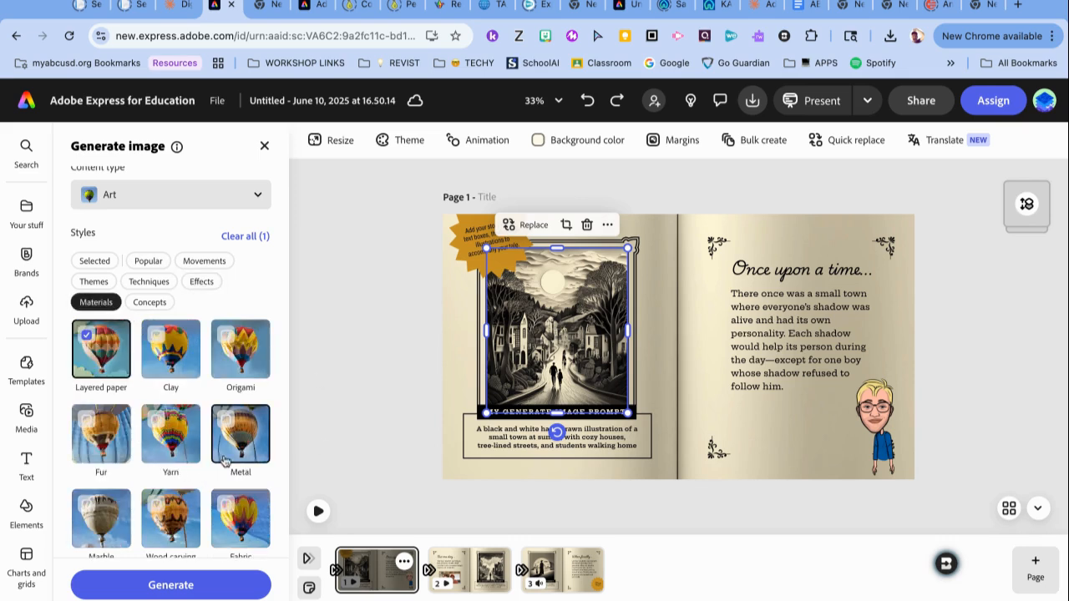